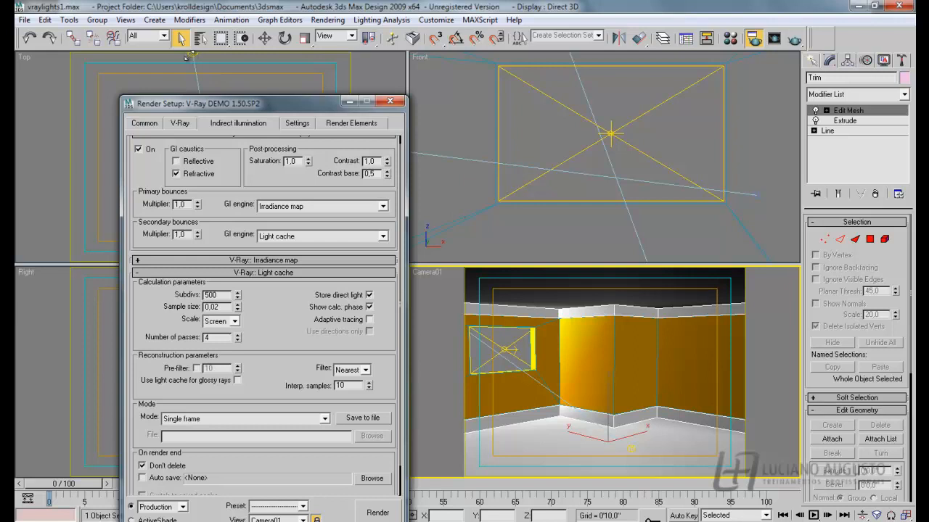
Step: Review the V-Ray irradiance map settings for the Medium preset, and collapse them again
{"action": "left_click_drag", "start_coordinate": [176, 108], "coordinate": [219, 50]}
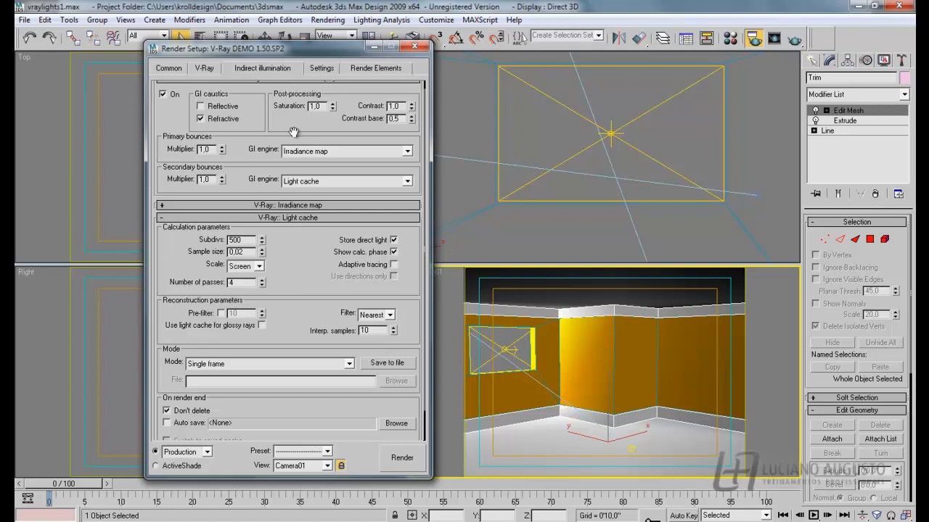
{"action": "left_click", "coordinate": [165, 206]}
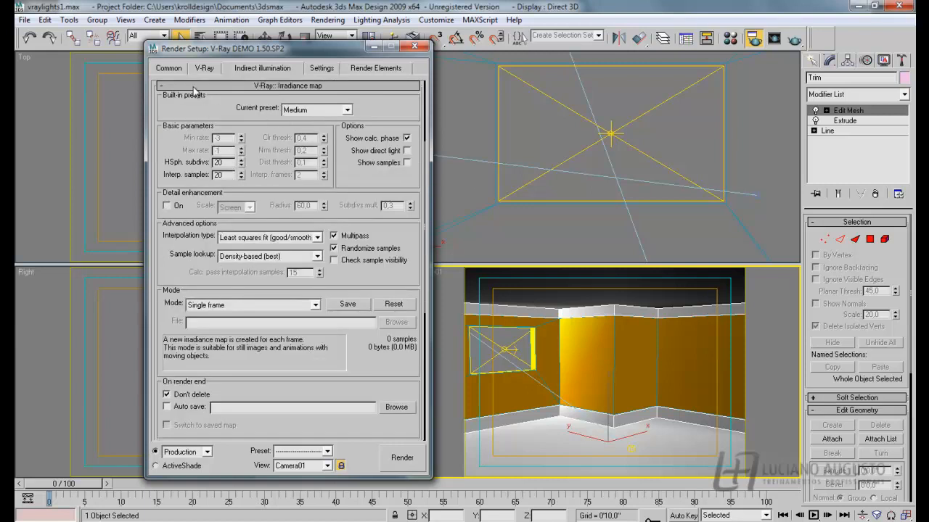
{"action": "left_click", "coordinate": [163, 86]}
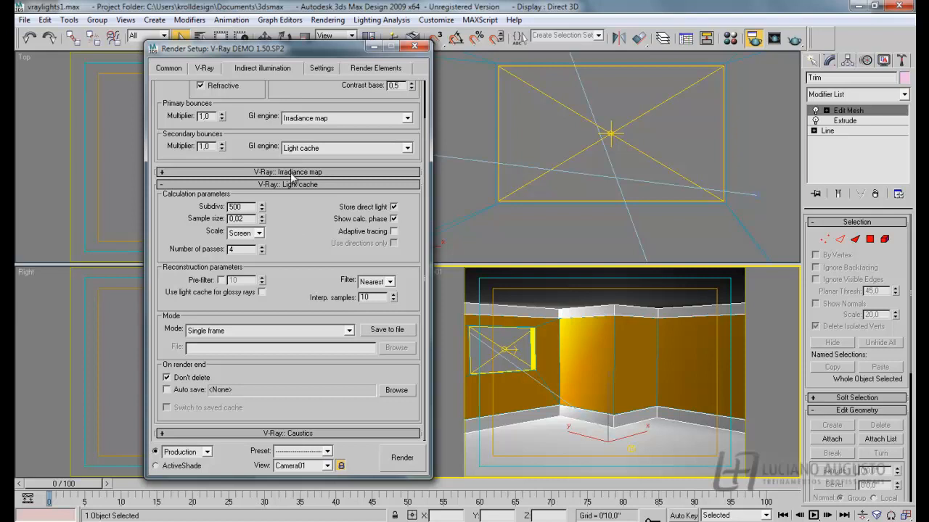
Step: Render the Camera01 view with irradiance map primary bounces and light cache secondary bounces, and place the rendered frame beside the render settings
{"action": "left_click_drag", "start_coordinate": [294, 57], "coordinate": [227, 50]}
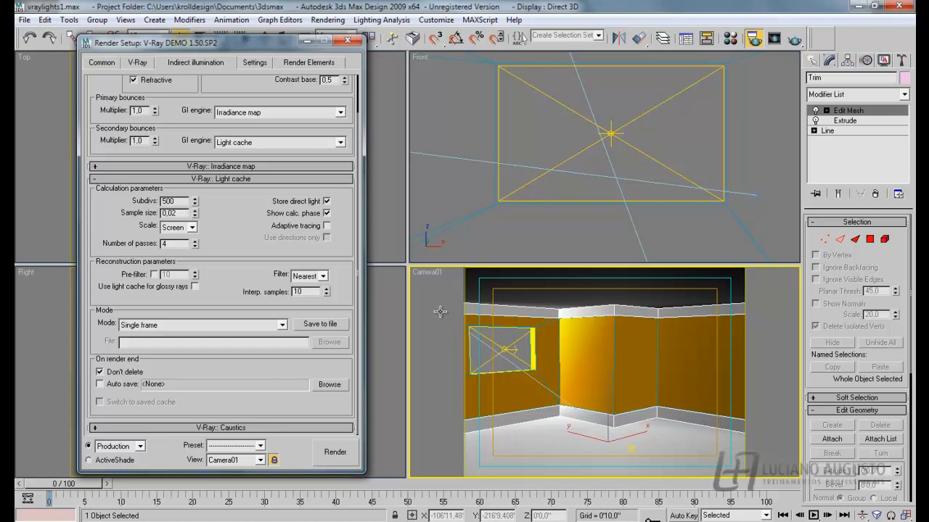
{"action": "left_click", "coordinate": [334, 452]}
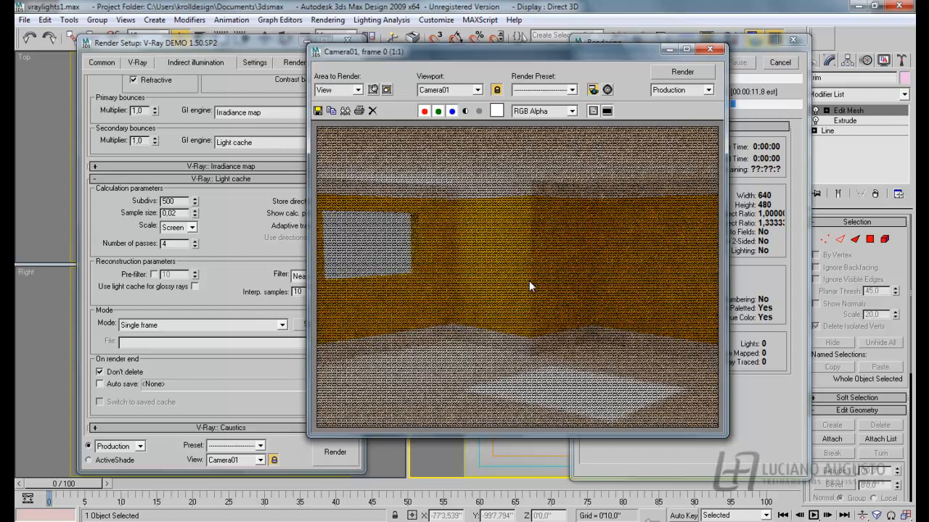
{"action": "left_click_drag", "start_coordinate": [472, 53], "coordinate": [320, 58]}
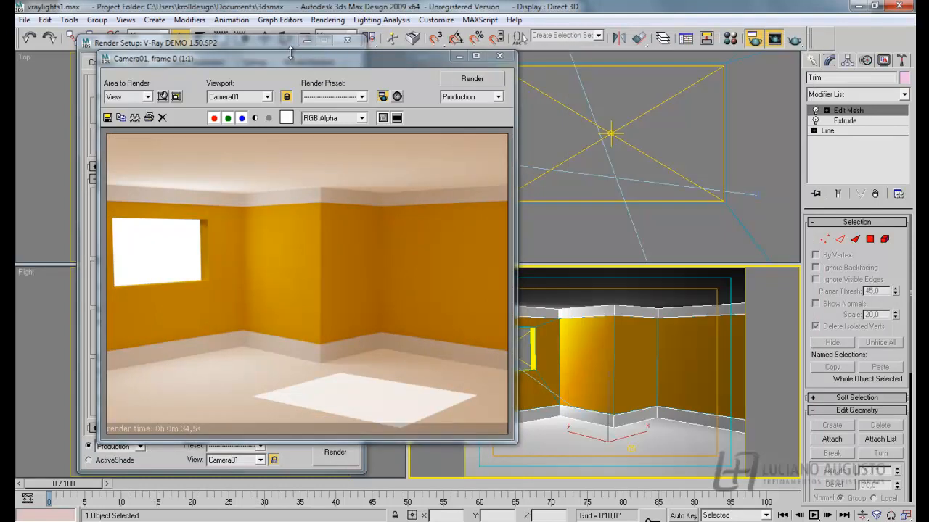
{"action": "left_click_drag", "start_coordinate": [282, 57], "coordinate": [569, 65]}
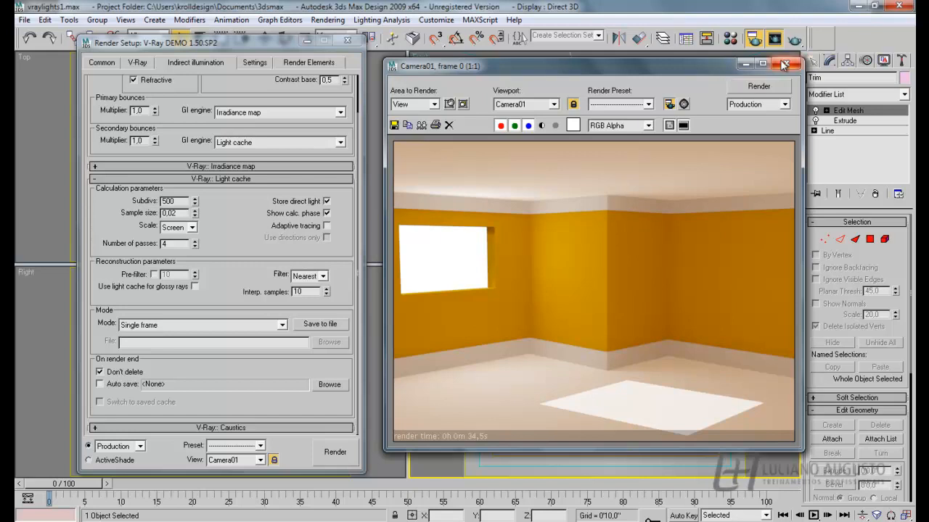
Step: Render Camera01 again, watch the light cache calculation, and cancel the render to keep the sample pattern on screen
{"action": "left_click", "coordinate": [734, 86]}
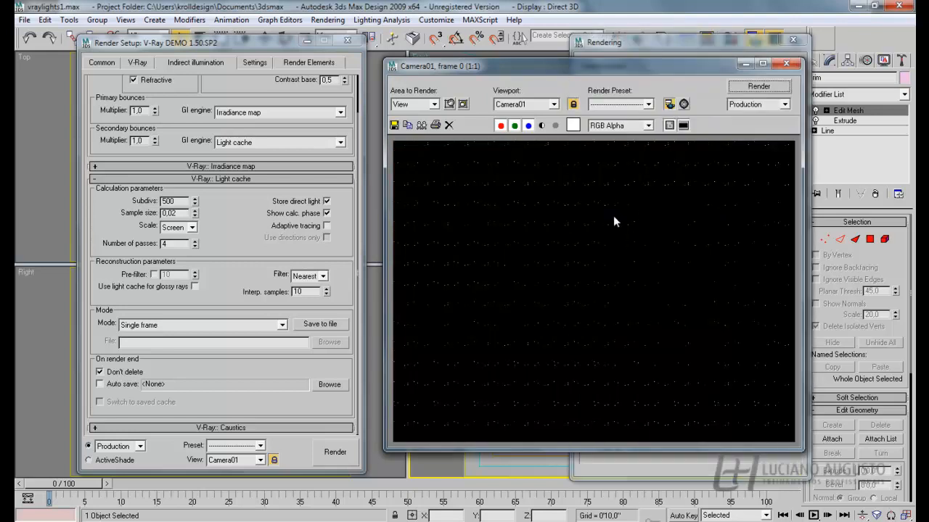
{"action": "left_click_drag", "start_coordinate": [575, 62], "coordinate": [277, 49]}
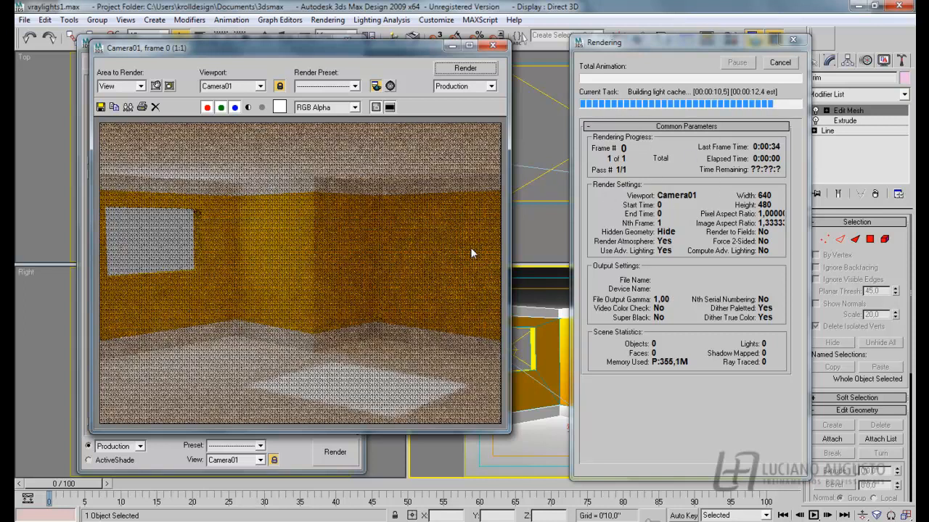
{"action": "left_click", "coordinate": [773, 63]}
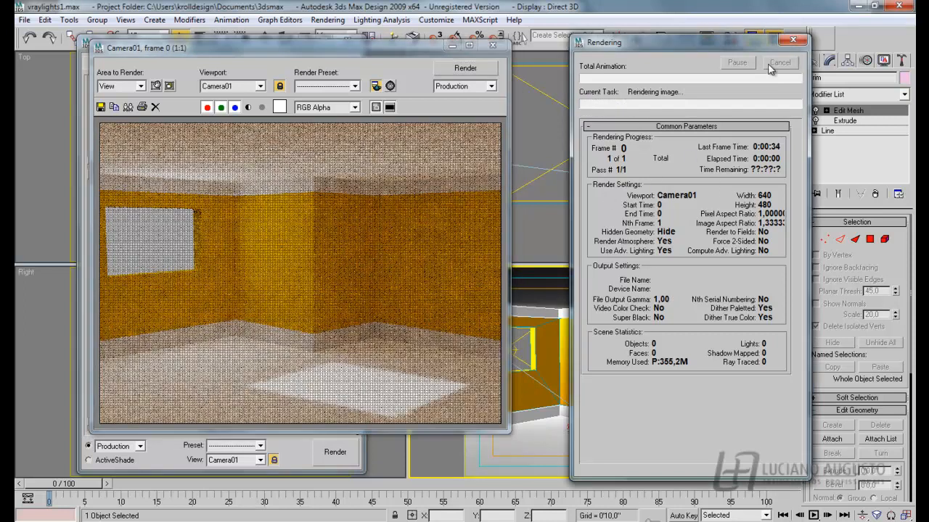
{"action": "left_click_drag", "start_coordinate": [299, 49], "coordinate": [602, 59]}
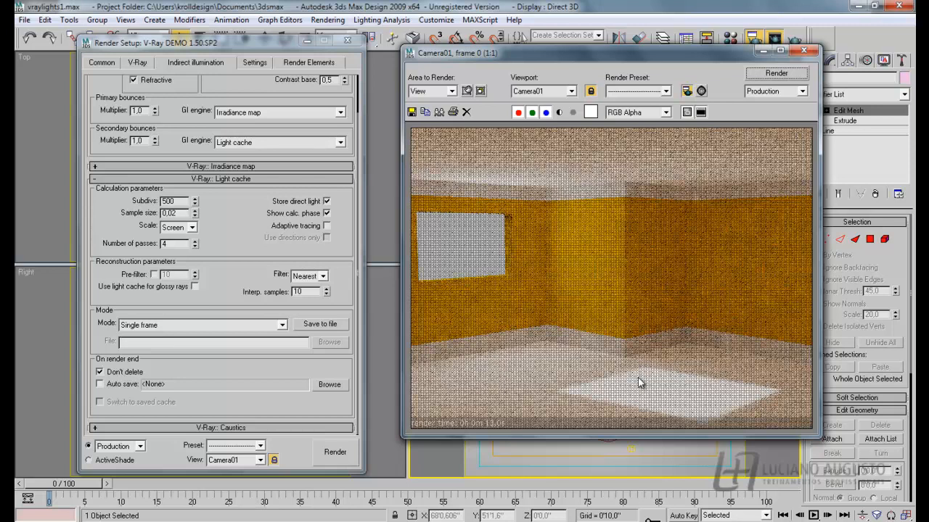
{"action": "left_click", "coordinate": [579, 521]}
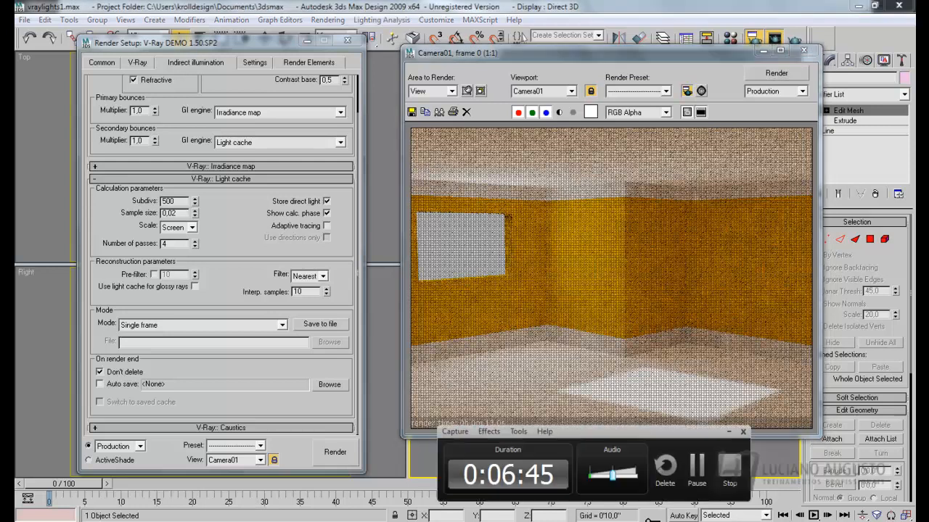
{"action": "left_click", "coordinate": [698, 481]}
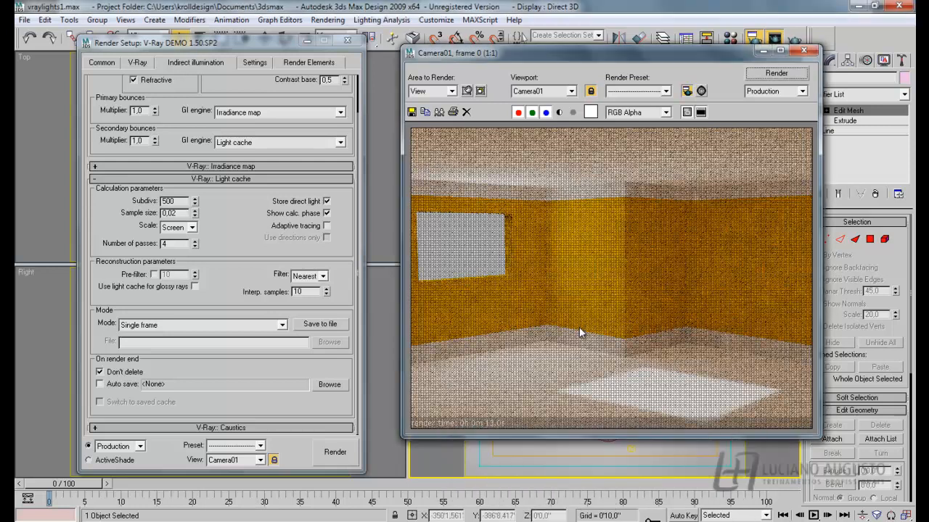
Step: Set the GI engine of the primary bounces to Light cache
{"action": "left_click_drag", "start_coordinate": [191, 45], "coordinate": [270, 55]}
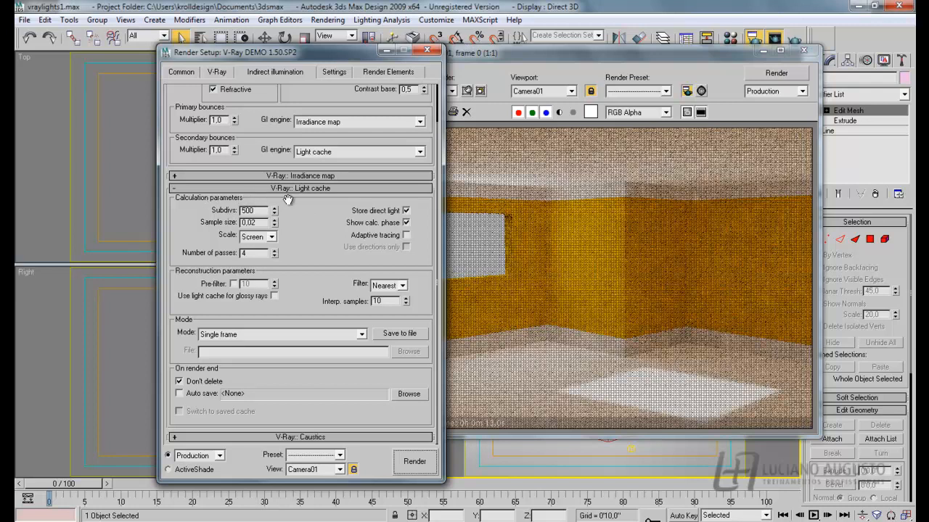
{"action": "left_click", "coordinate": [177, 177]}
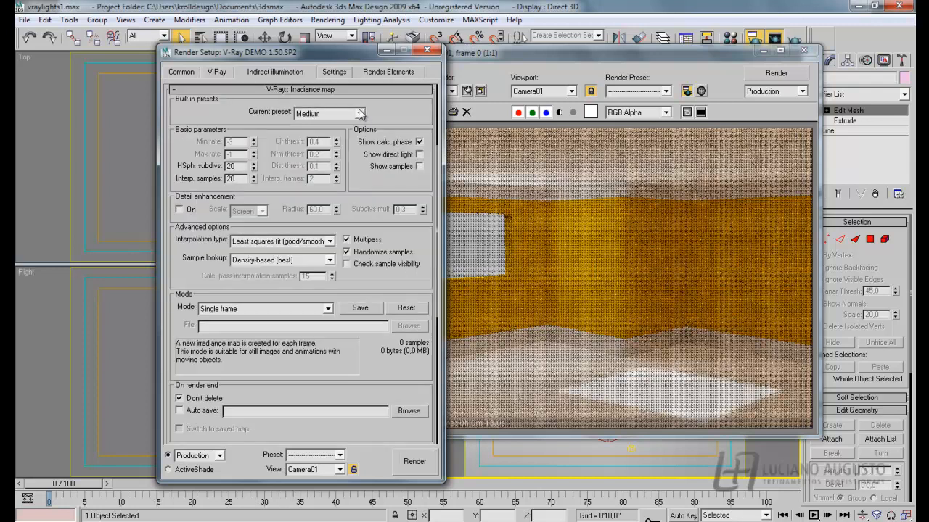
{"action": "left_click_drag", "start_coordinate": [213, 109], "coordinate": [215, 317]}
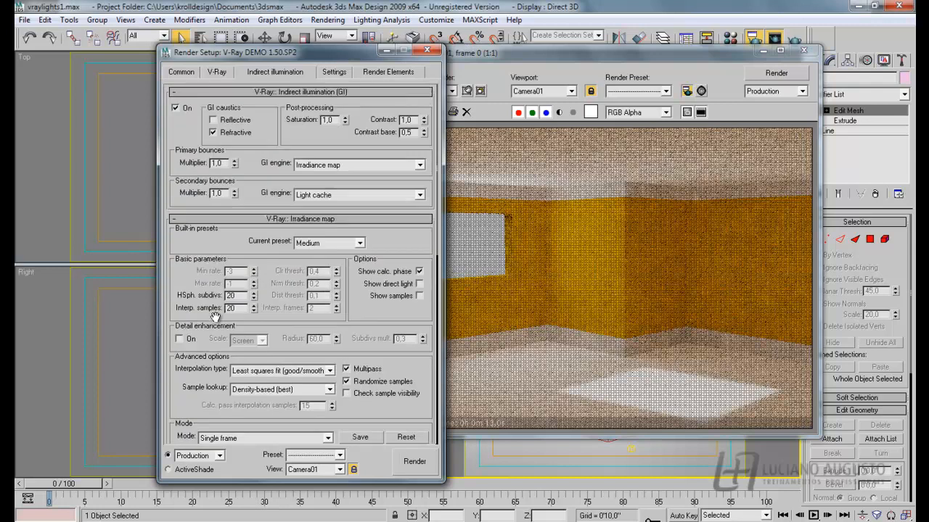
{"action": "left_click", "coordinate": [414, 164]}
{"action": "left_click", "coordinate": [318, 197]}
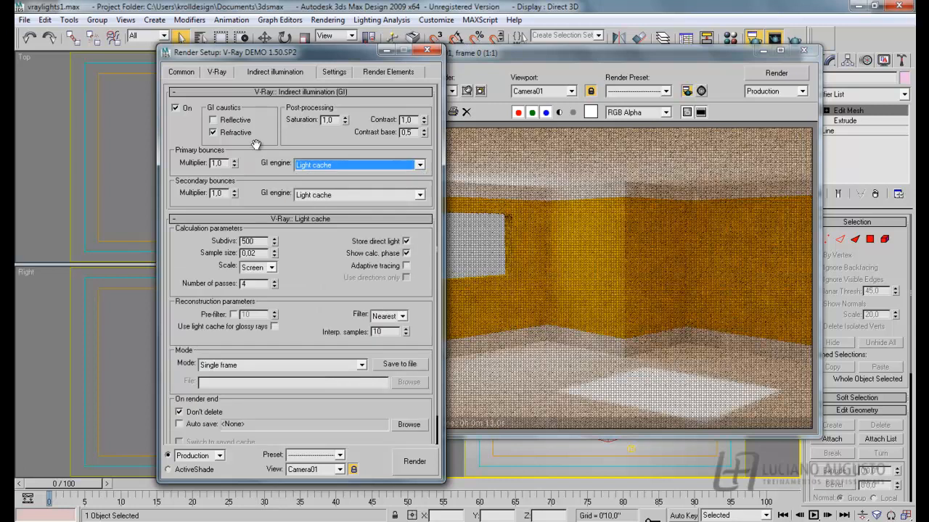
Step: Expand the V-Ray global switches and enable the option that skips rendering the final image
{"action": "left_click", "coordinate": [217, 71]}
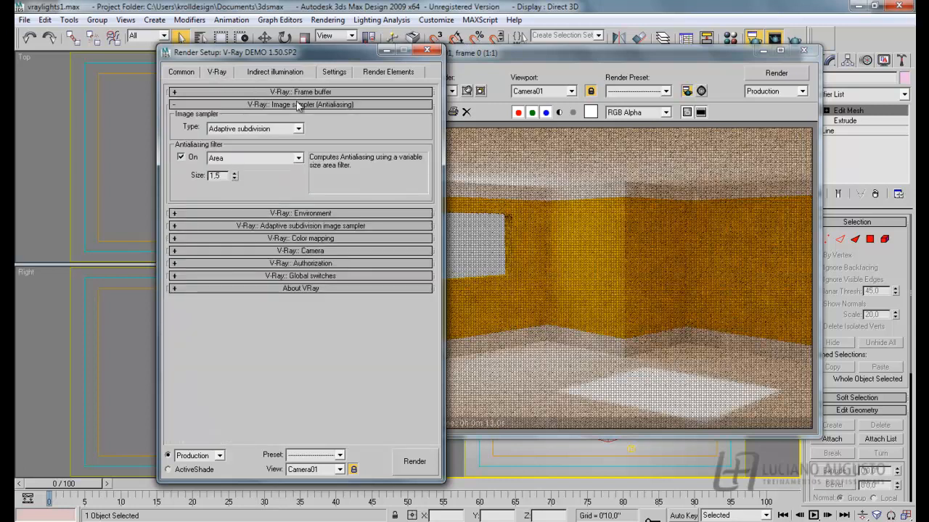
{"action": "left_click", "coordinate": [334, 72]}
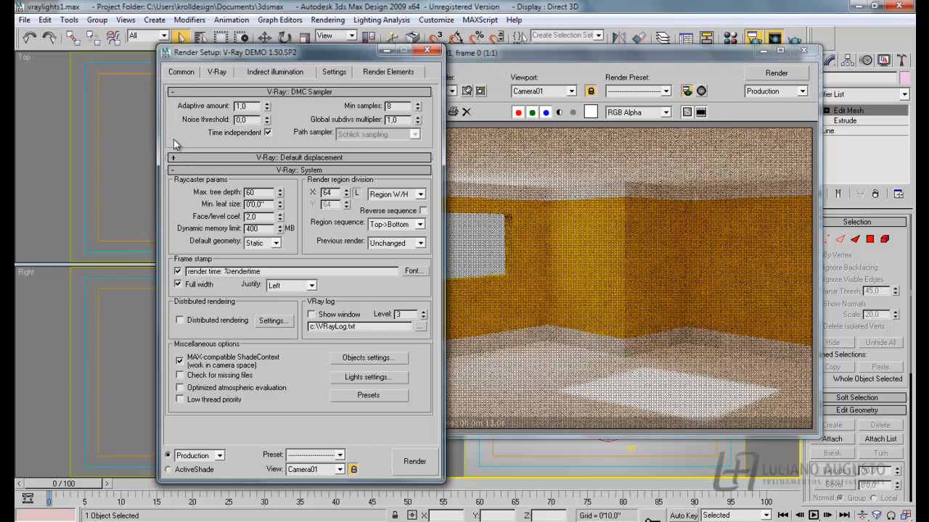
{"action": "left_click", "coordinate": [216, 72]}
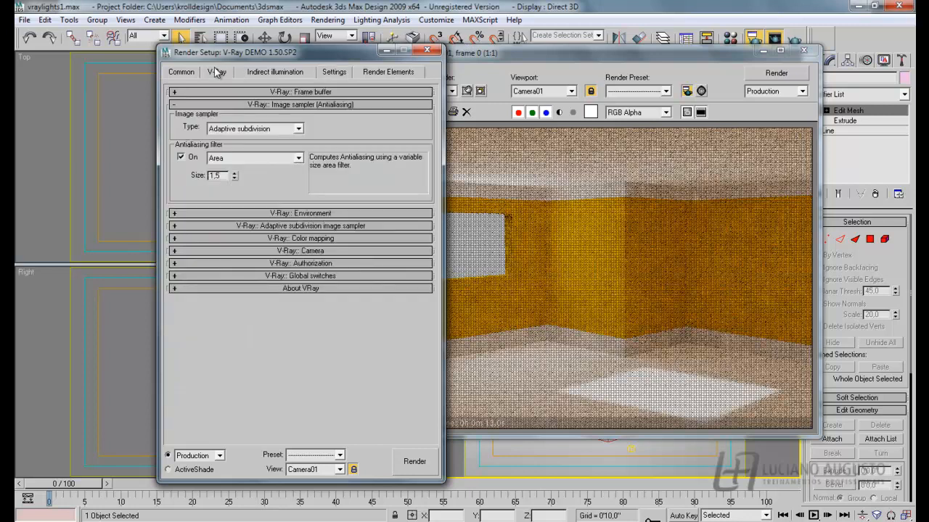
{"action": "left_click", "coordinate": [174, 276]}
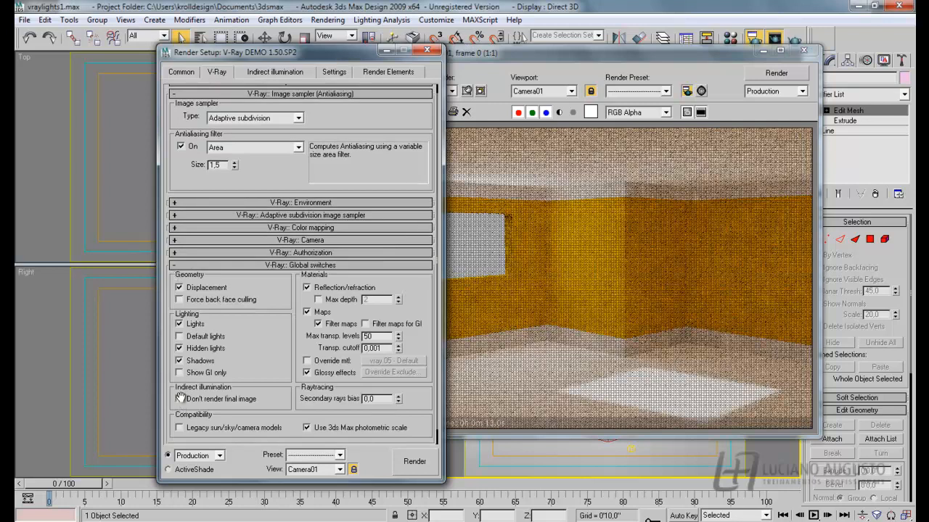
Step: Set the light cache subdivs to 10 and the sample size to 1,0, and close the old rendered frame
{"action": "left_click", "coordinate": [244, 73]}
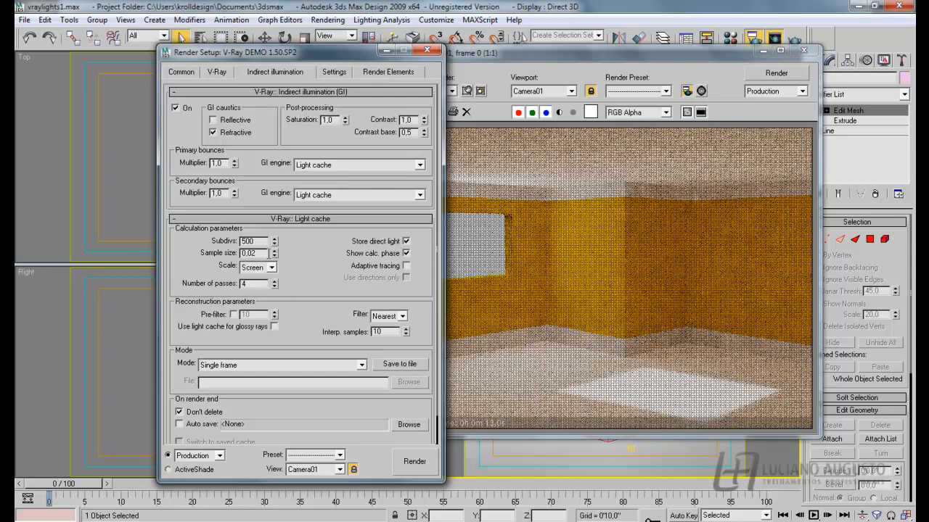
{"action": "double_click", "coordinate": [250, 242]}
{"action": "type", "text": "1"}
{"action": "left_click_drag", "start_coordinate": [258, 253], "coordinate": [207, 250]}
{"action": "type", "text": "1"}
{"action": "left_click_drag", "start_coordinate": [542, 62], "coordinate": [598, 65]}
{"action": "left_click", "coordinate": [833, 77]}
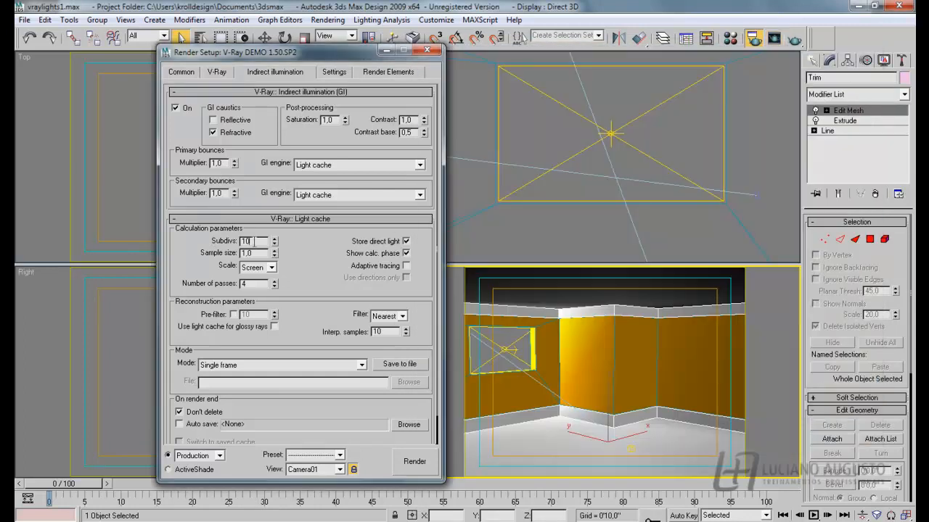
Step: Set the light cache subdivs to 1, render Camera01, and place the rendered frame beside the render settings
{"action": "left_click_drag", "start_coordinate": [253, 242], "coordinate": [237, 239]}
{"action": "type", "text": "1"}
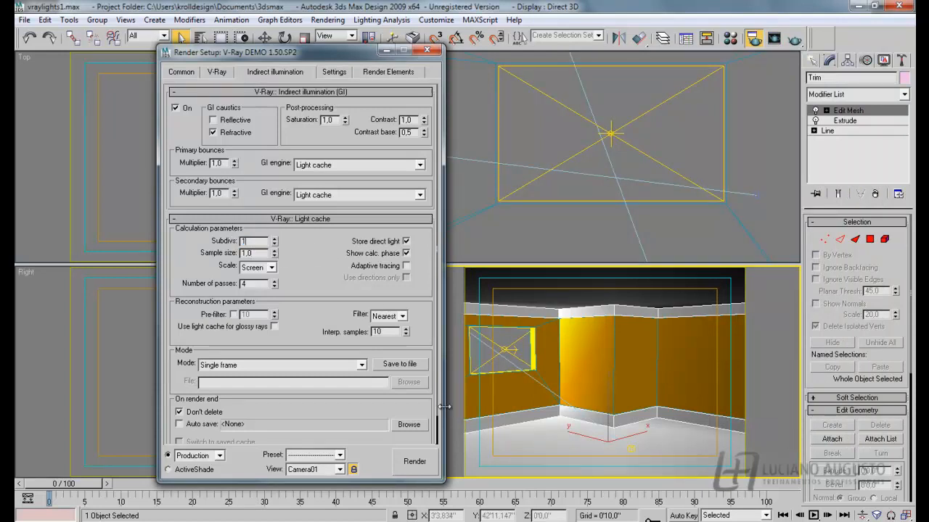
{"action": "left_click", "coordinate": [415, 460]}
{"action": "left_click_drag", "start_coordinate": [488, 92], "coordinate": [652, 36]}
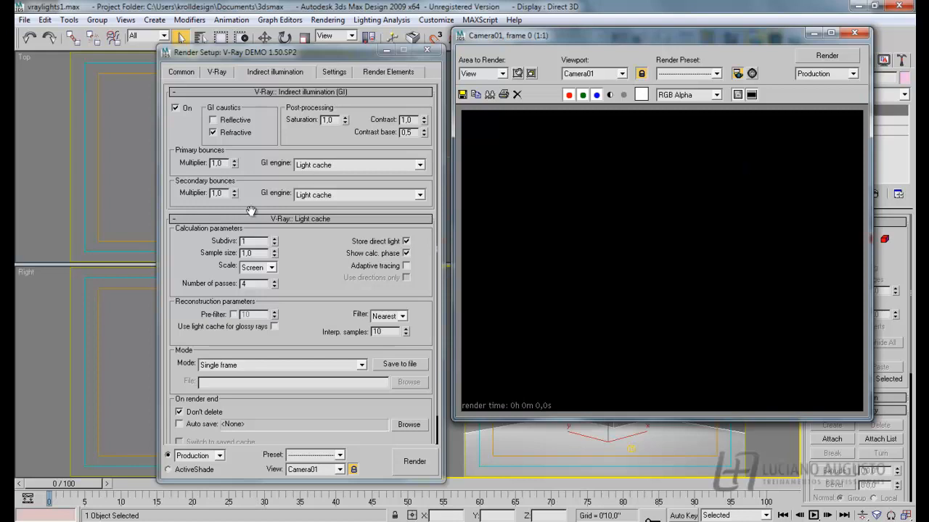
Step: Set the light cache subdivs to 2 and render Camera01 again to compare the samples
{"action": "double_click", "coordinate": [247, 240]}
{"action": "type", "text": "2"}
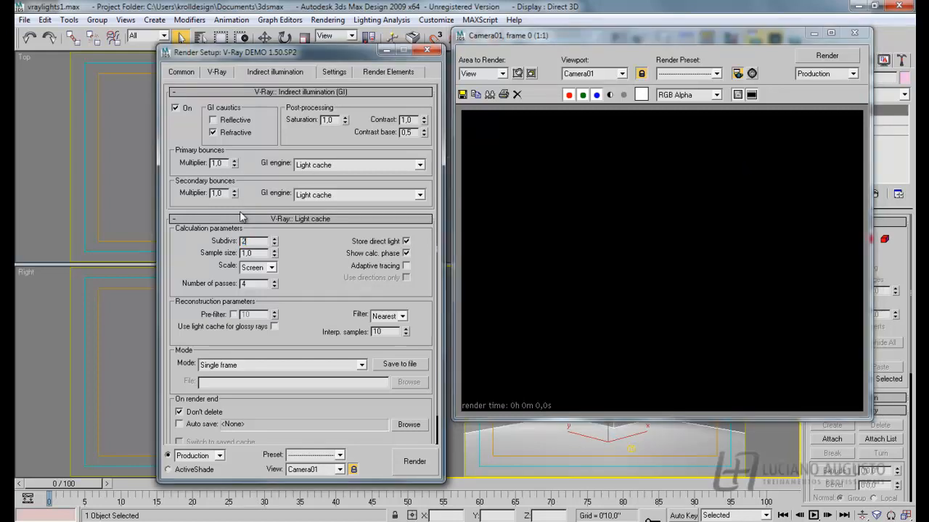
{"action": "left_click", "coordinate": [764, 133]}
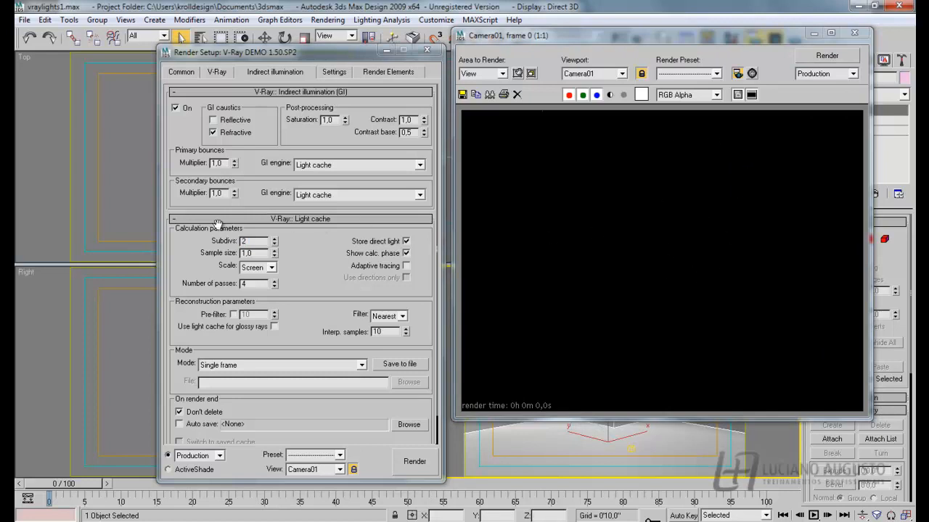
Step: Increase the light cache subdivs to 3 and render the Camera01 view
{"action": "double_click", "coordinate": [249, 241]}
{"action": "type", "text": "3"}
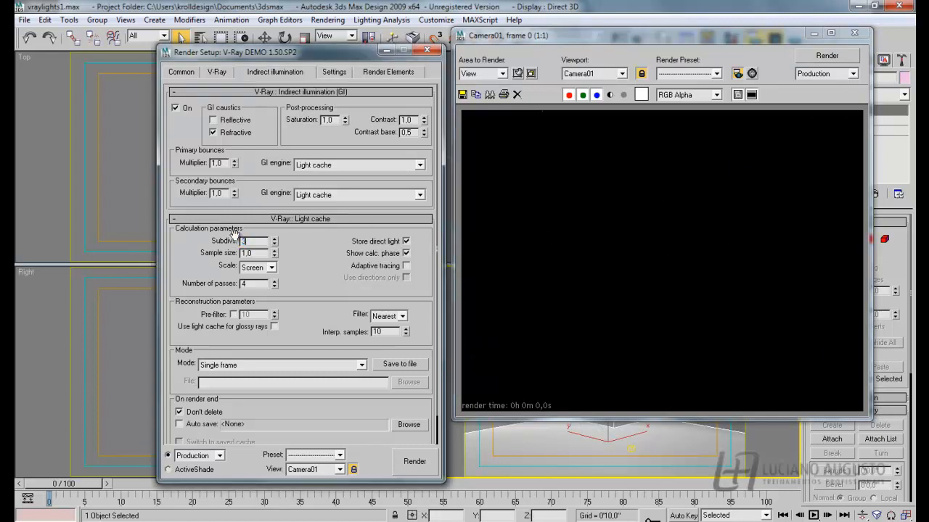
{"action": "left_click", "coordinate": [827, 56]}
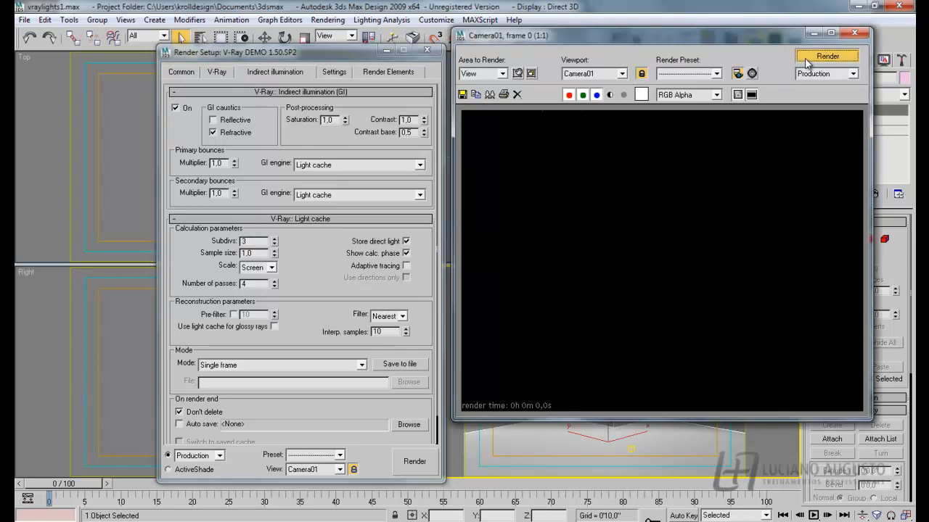
{"action": "left_click_drag", "start_coordinate": [628, 35], "coordinate": [625, 70]}
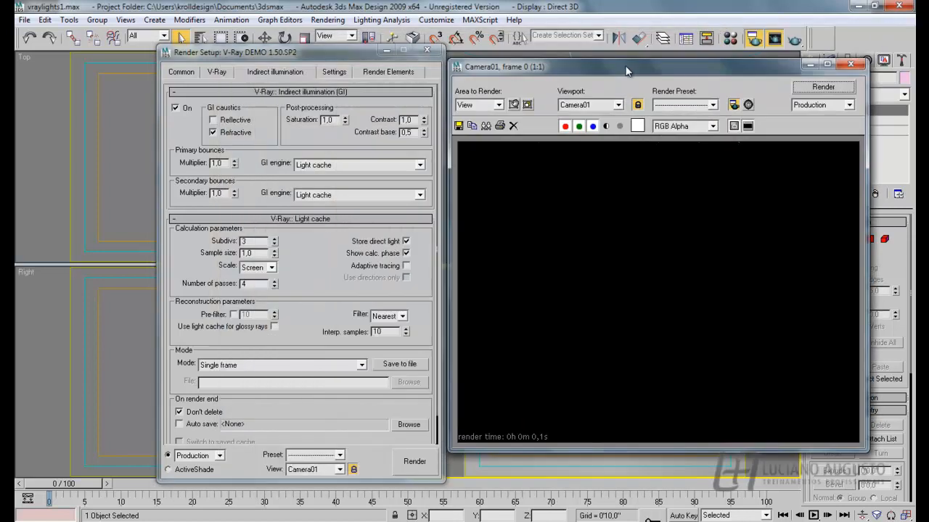
Step: Set the light cache subdivs to 5, render Camera01, and inspect the sample points beside the render settings
{"action": "double_click", "coordinate": [251, 242]}
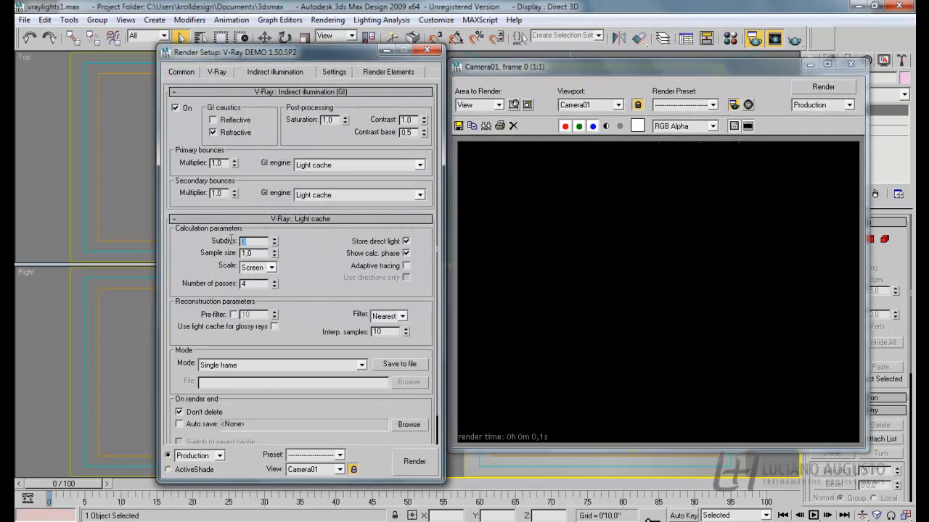
{"action": "type", "text": "5"}
{"action": "left_click", "coordinate": [823, 87]}
{"action": "left_click_drag", "start_coordinate": [707, 67], "coordinate": [473, 83]}
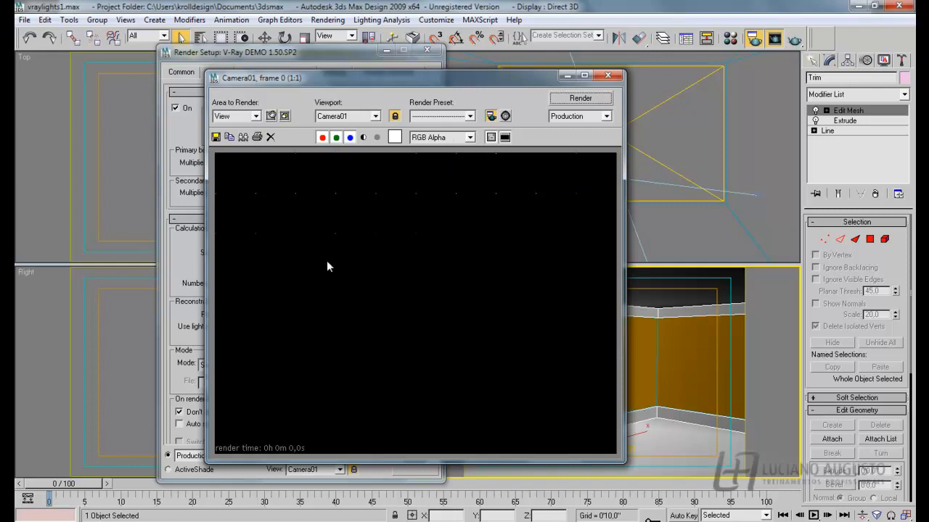
{"action": "left_click_drag", "start_coordinate": [423, 72], "coordinate": [621, 61]}
{"action": "left_click_drag", "start_coordinate": [666, 80], "coordinate": [671, 72]}
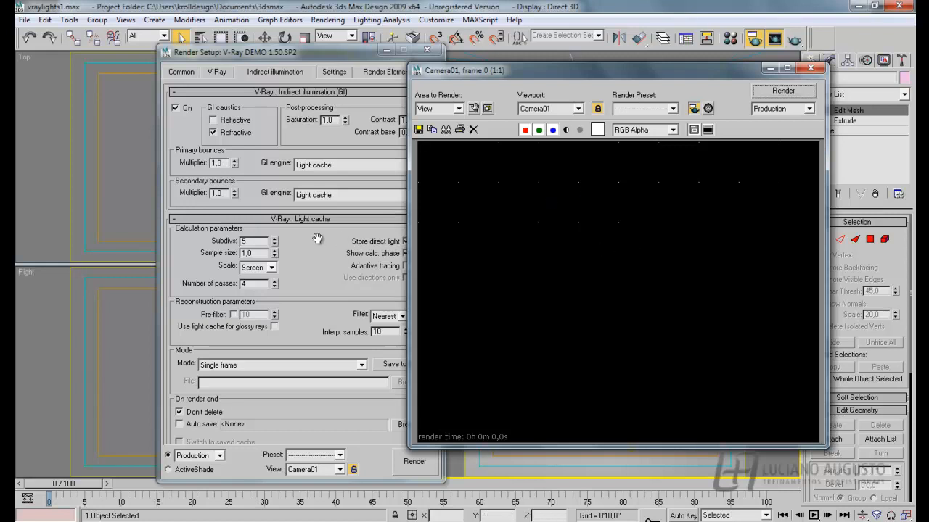
{"action": "left_click", "coordinate": [244, 241]}
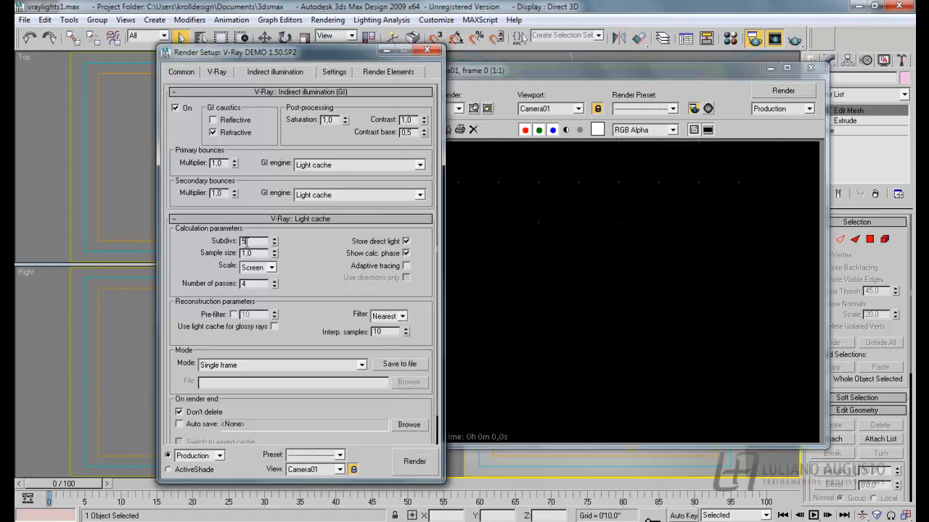
{"action": "left_click_drag", "start_coordinate": [538, 67], "coordinate": [549, 62]}
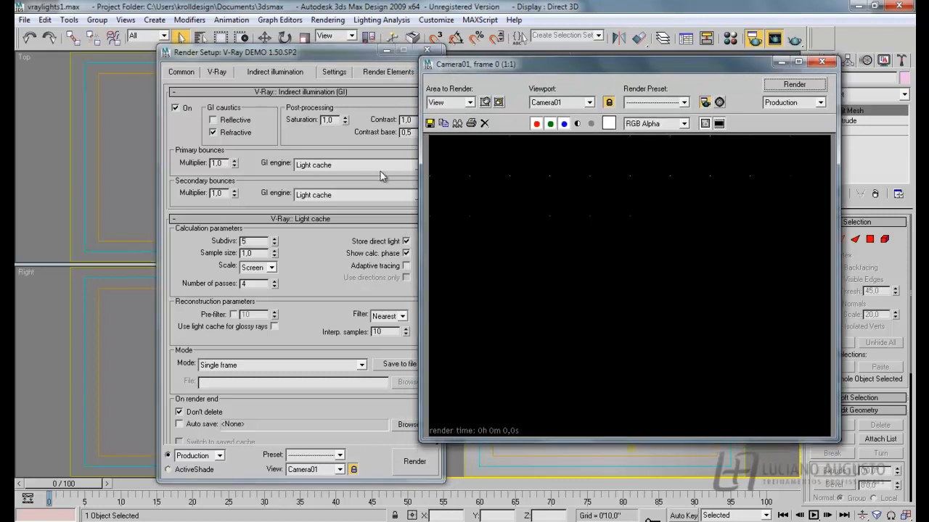
Step: Set the light cache subdivs to 50 and render Camera01, with the frame window placed clear of the render settings
{"action": "double_click", "coordinate": [245, 241]}
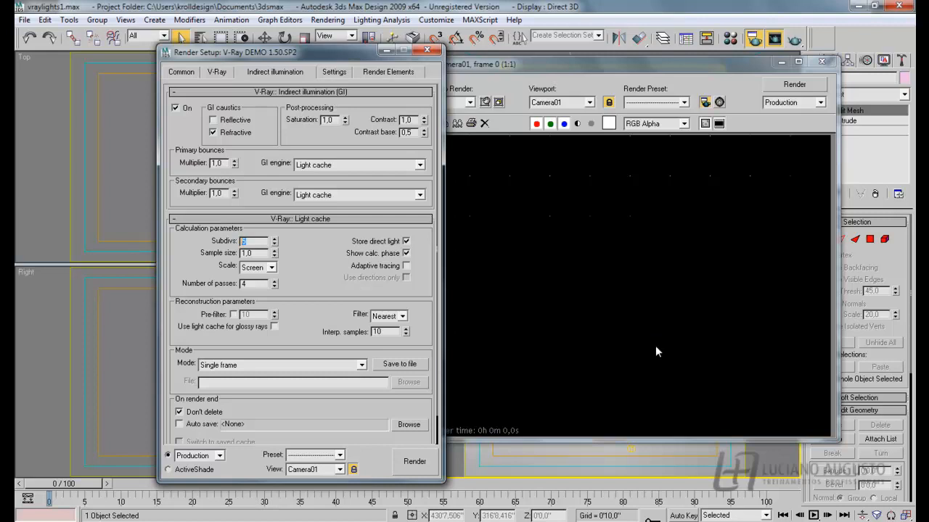
{"action": "left_click_drag", "start_coordinate": [587, 66], "coordinate": [608, 58]}
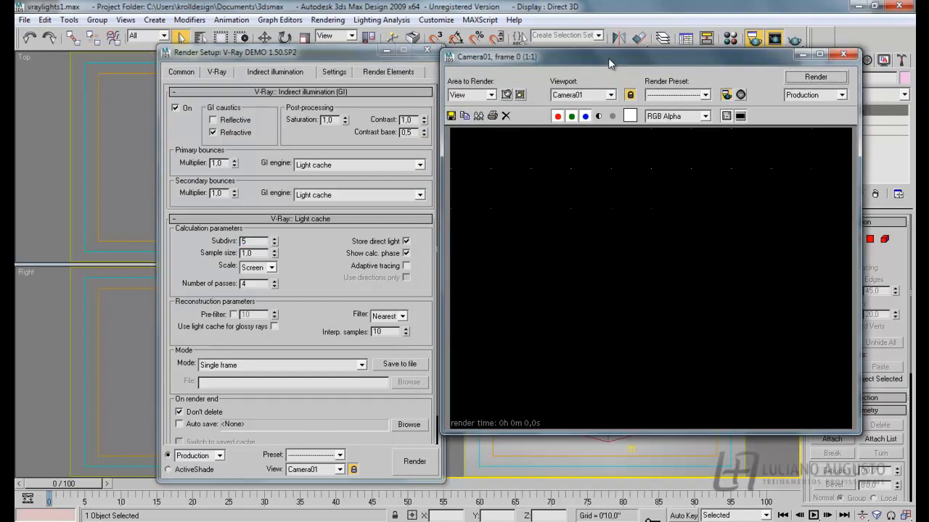
{"action": "left_click", "coordinate": [255, 241]}
{"action": "type", "text": "50"}
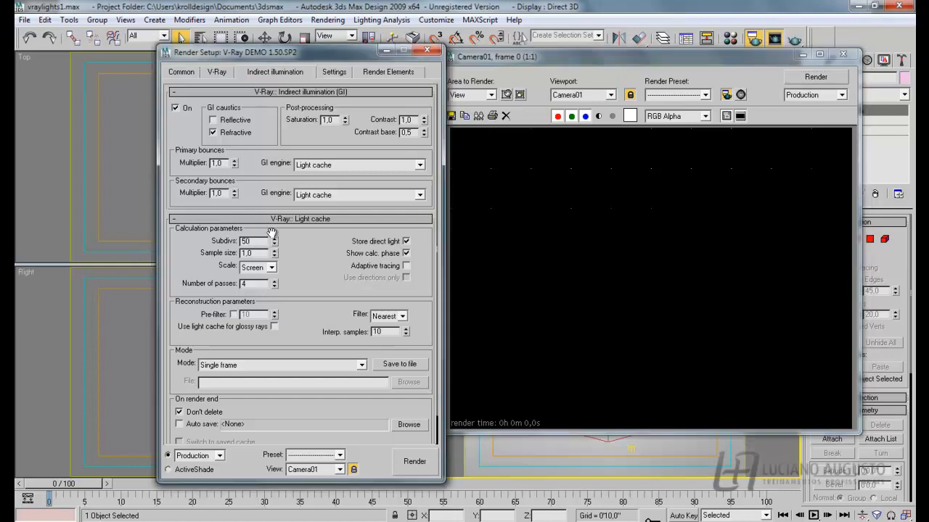
{"action": "left_click", "coordinate": [817, 76]}
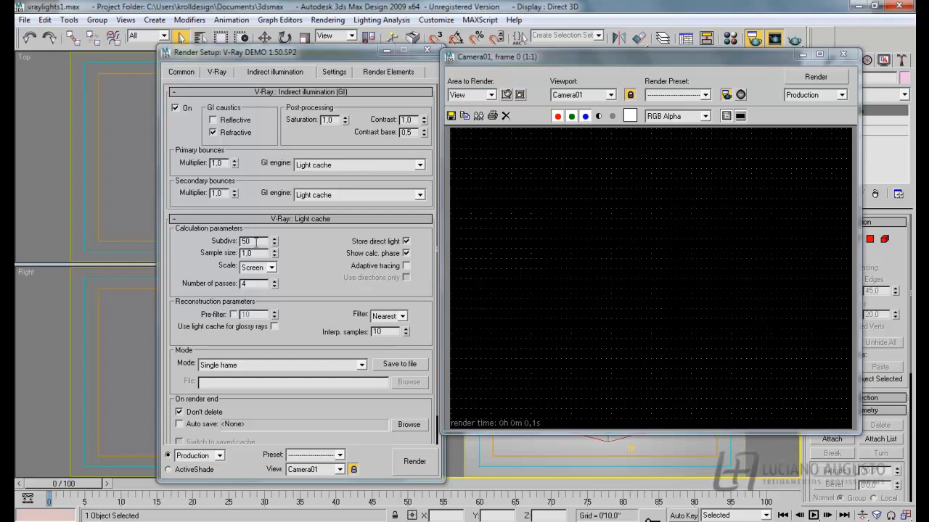
Step: Set the light cache subdivs to 100, render Camera01, and inspect the denser sample grid
{"action": "double_click", "coordinate": [256, 242]}
{"action": "type", "text": "100"}
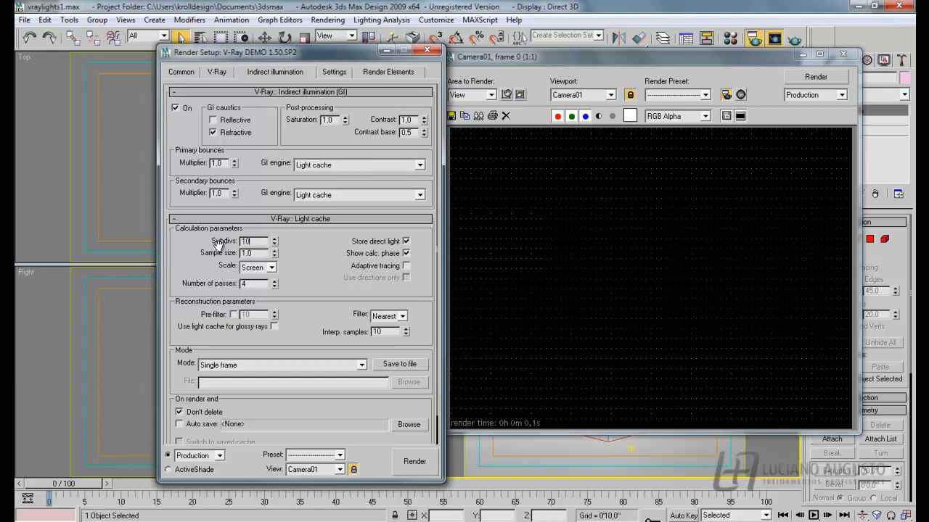
{"action": "left_click", "coordinate": [815, 77]}
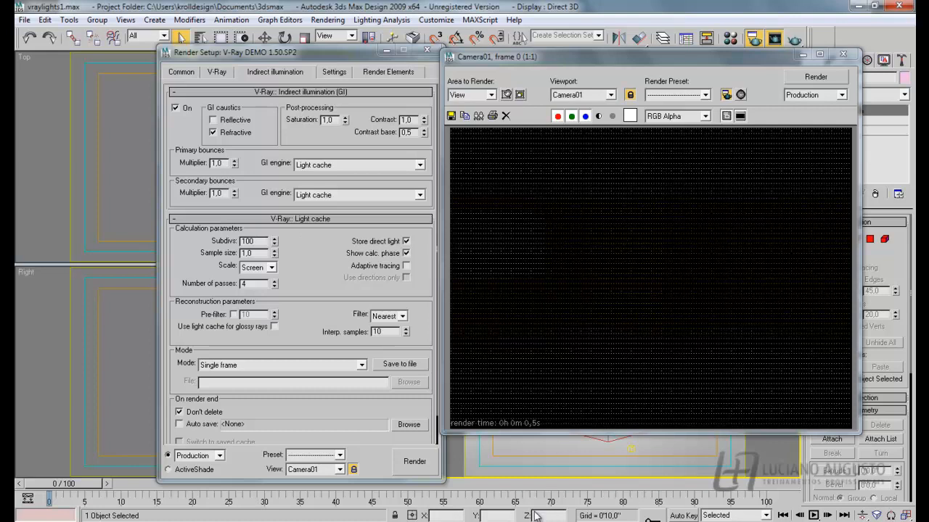
{"action": "mouse_move", "coordinate": [536, 520]}
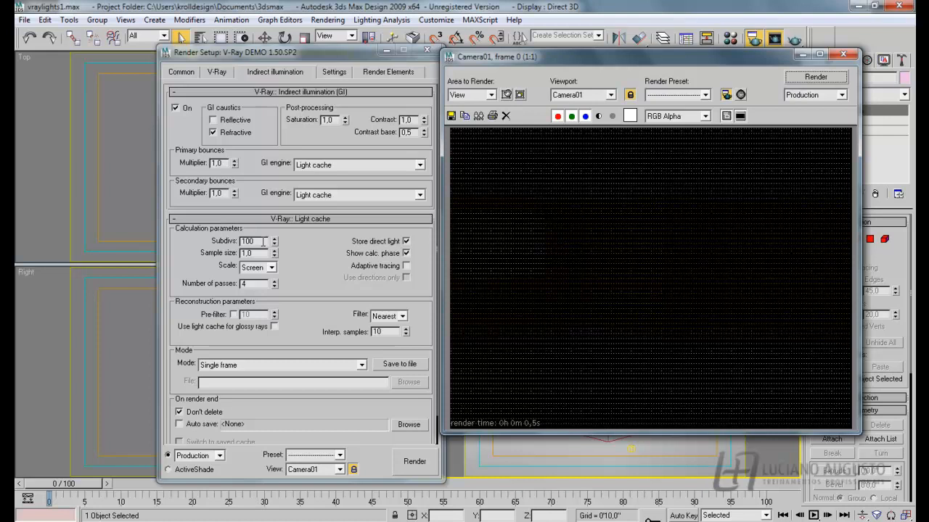
Step: Enter 250 as an example light cache subdivs value, and replace it with 1000
{"action": "double_click", "coordinate": [263, 243]}
{"action": "type", "text": "250"}
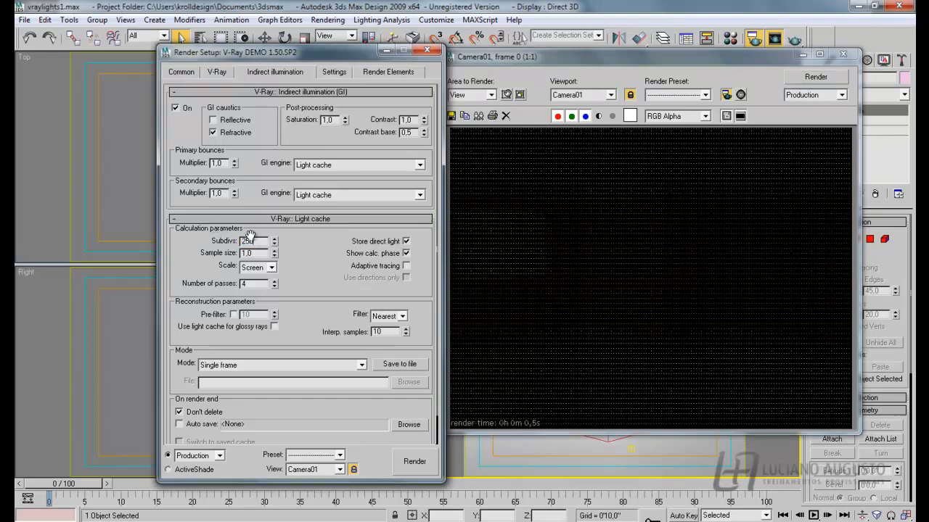
{"action": "left_click_drag", "start_coordinate": [254, 242], "coordinate": [232, 242]}
{"action": "type", "text": "100"}
{"action": "type", "text": "0"}
{"action": "key", "text": "BackSpace"}
{"action": "key", "text": "BackSpace"}
{"action": "key", "text": "BackSpace"}
{"action": "key", "text": "BackSpace"}
{"action": "type", "text": "1000"}
{"action": "left_click", "coordinate": [570, 521]}
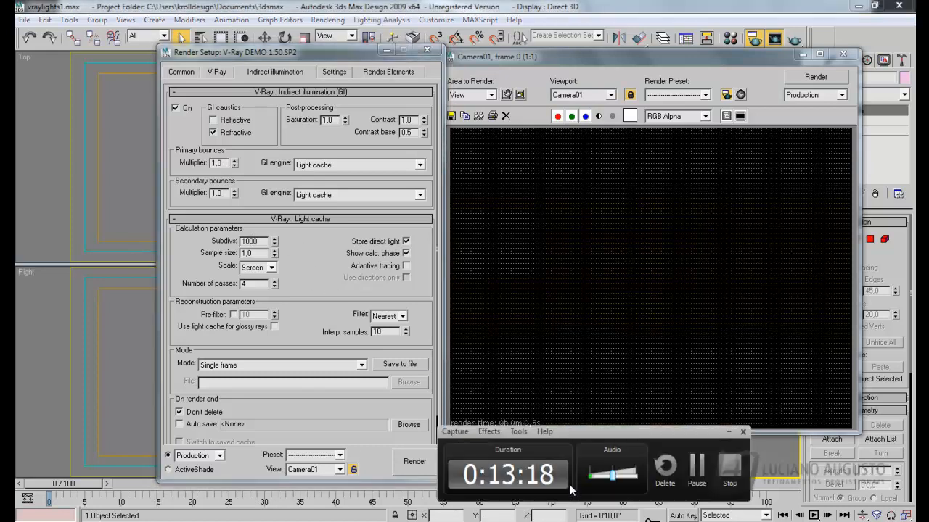
{"action": "left_click", "coordinate": [695, 470]}
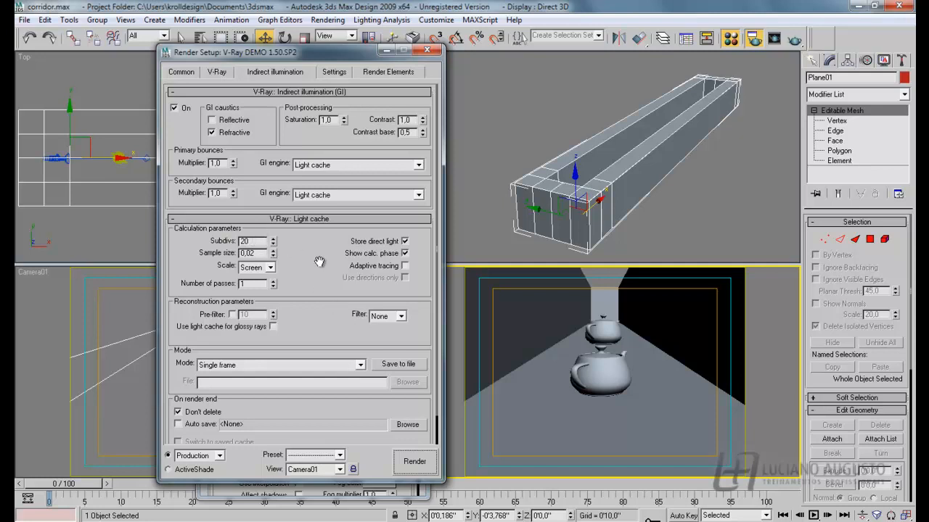
Step: Render Camera01 of the corridor scene with its existing light cache settings and place the frame beside them
{"action": "left_click", "coordinate": [415, 462]}
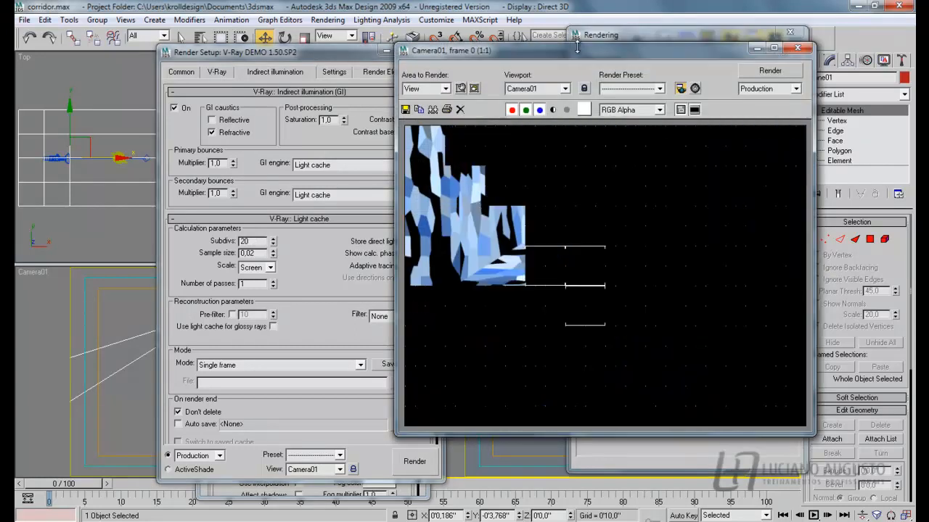
{"action": "left_click_drag", "start_coordinate": [578, 54], "coordinate": [553, 57]}
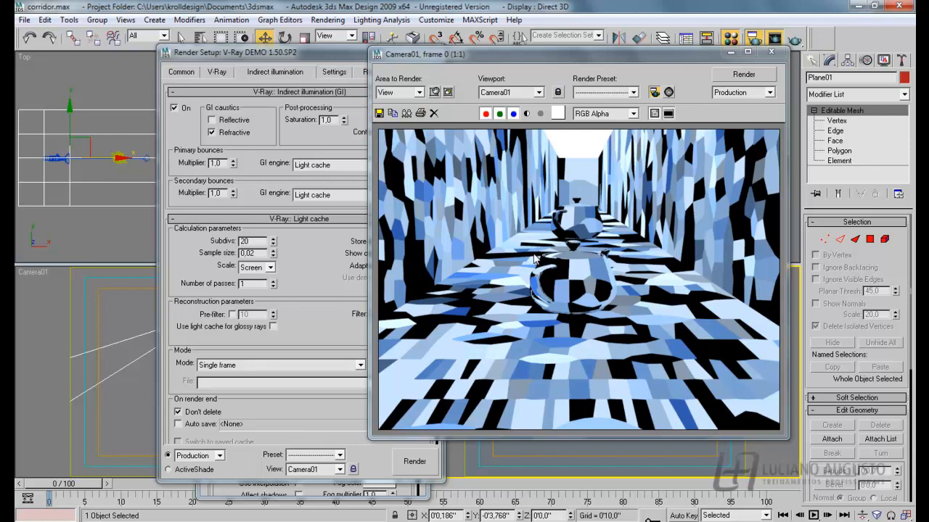
Step: Set the light cache sample size to 0,5 and render the corridor from Camera01
{"action": "left_click", "coordinate": [255, 253]}
{"action": "left_click_drag", "start_coordinate": [255, 253], "coordinate": [239, 256]}
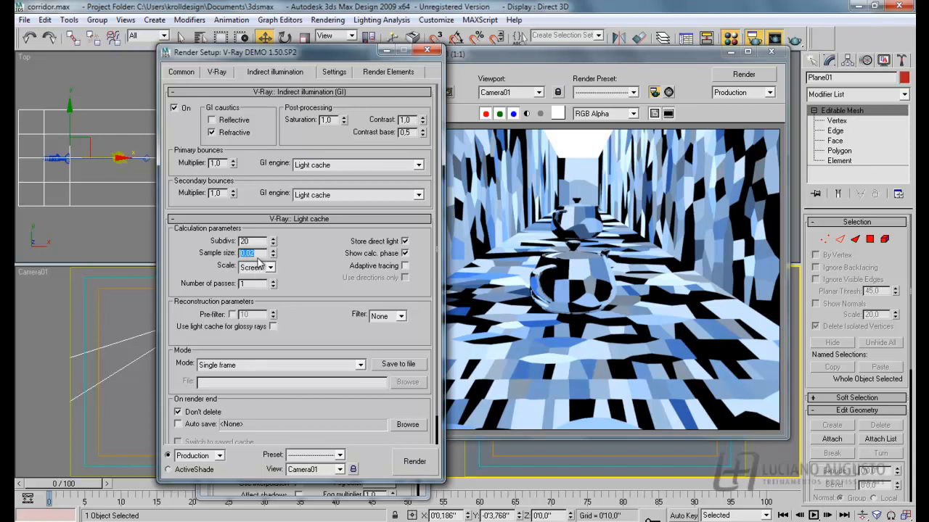
{"action": "left_click_drag", "start_coordinate": [257, 254], "coordinate": [248, 255]}
{"action": "type", "text": "5"}
{"action": "left_click", "coordinate": [726, 77]}
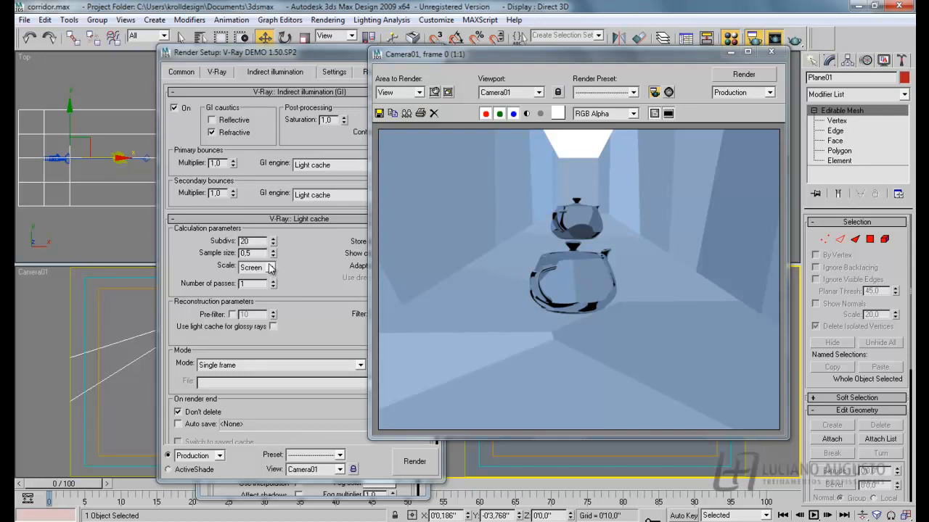
Step: Set the light cache sample size back to 0,02 and render the corridor again
{"action": "left_click", "coordinate": [254, 254]}
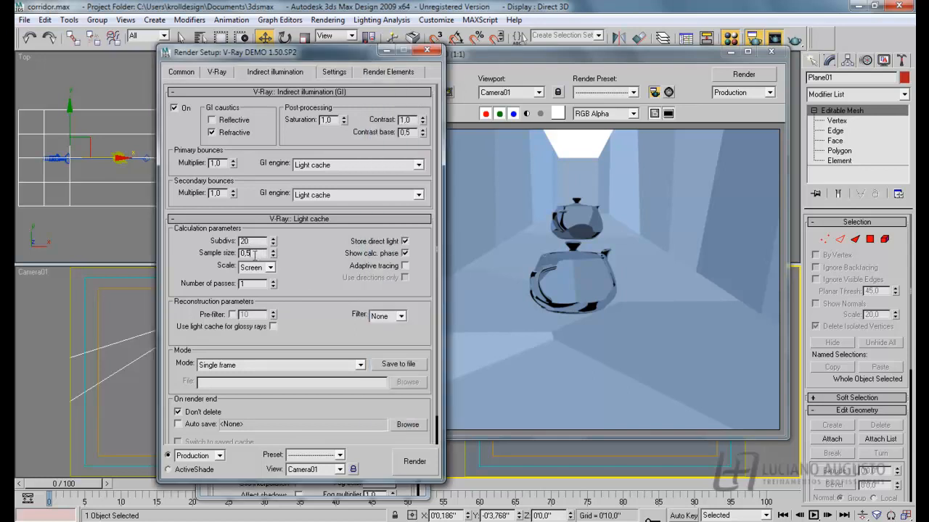
{"action": "key", "text": "BackSpace"}
{"action": "type", "text": "02"}
{"action": "left_click", "coordinate": [414, 462]}
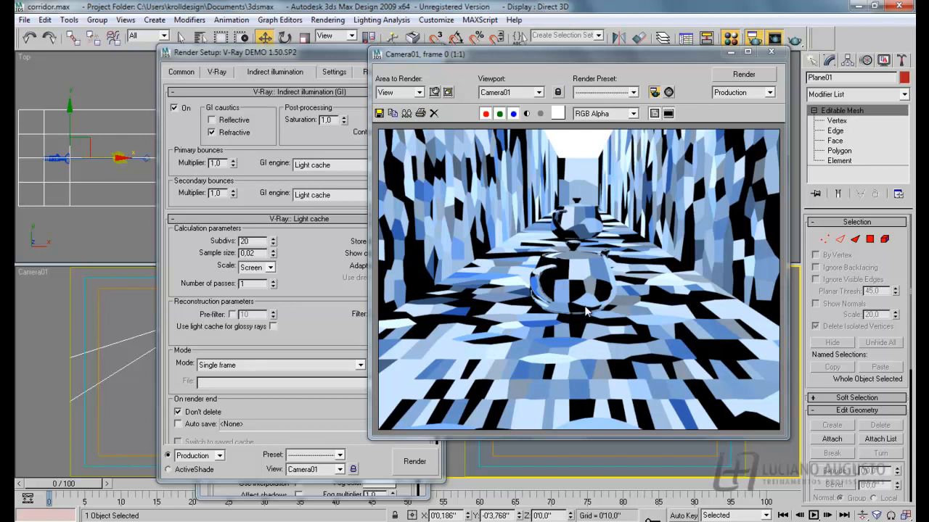
Step: Set the light cache subdivs to 200 and render the corridor from Camera01
{"action": "left_click", "coordinate": [255, 242]}
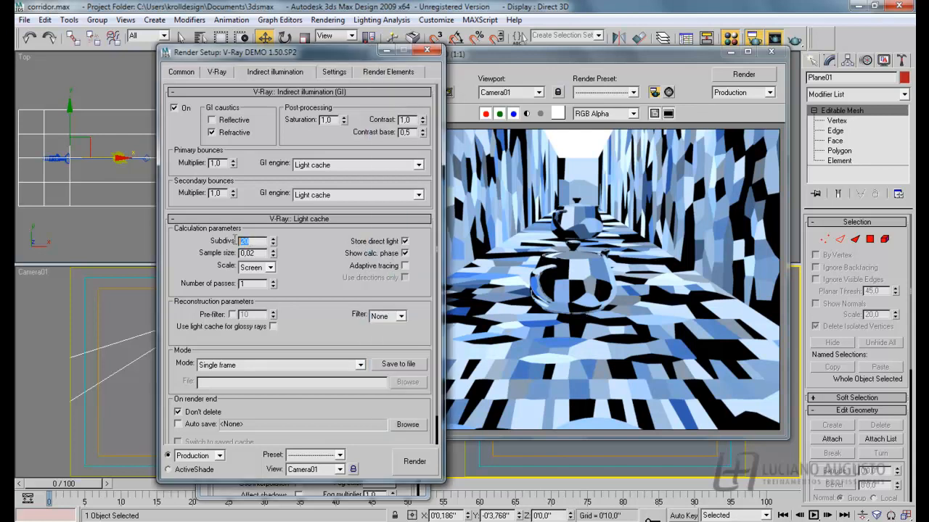
{"action": "type", "text": "200"}
{"action": "left_click", "coordinate": [741, 73]}
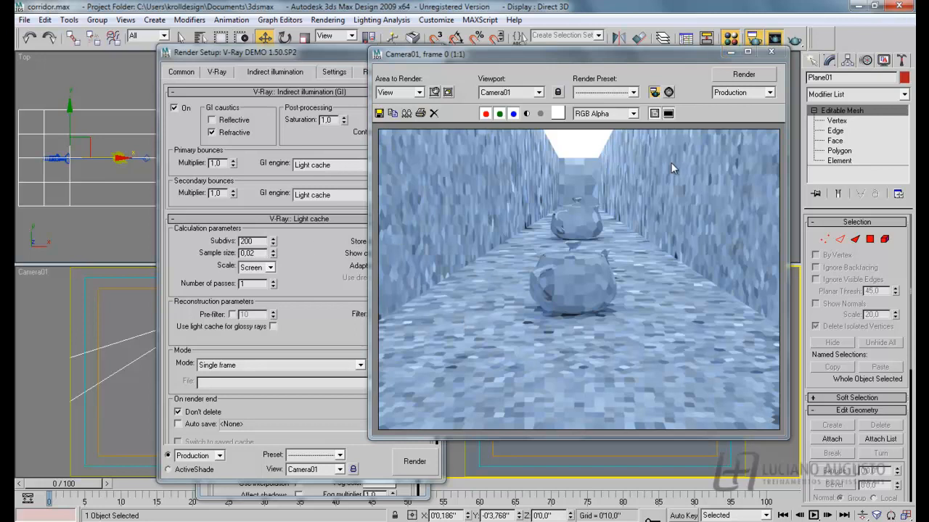
Step: Increase the light cache sample size to 0,5 and render the corridor for comparison
{"action": "left_click", "coordinate": [254, 253]}
{"action": "left_click_drag", "start_coordinate": [248, 253], "coordinate": [242, 252]}
{"action": "type", "text": "0,5"}
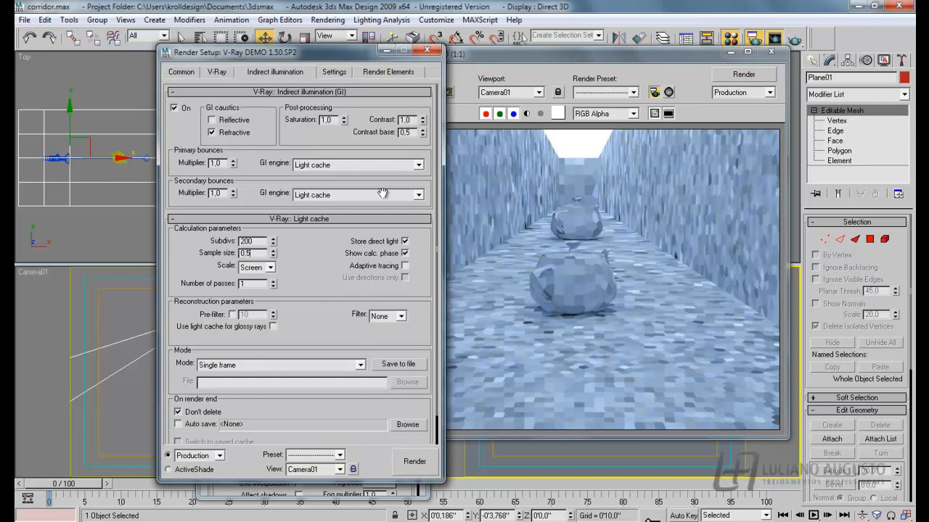
{"action": "left_click", "coordinate": [405, 464]}
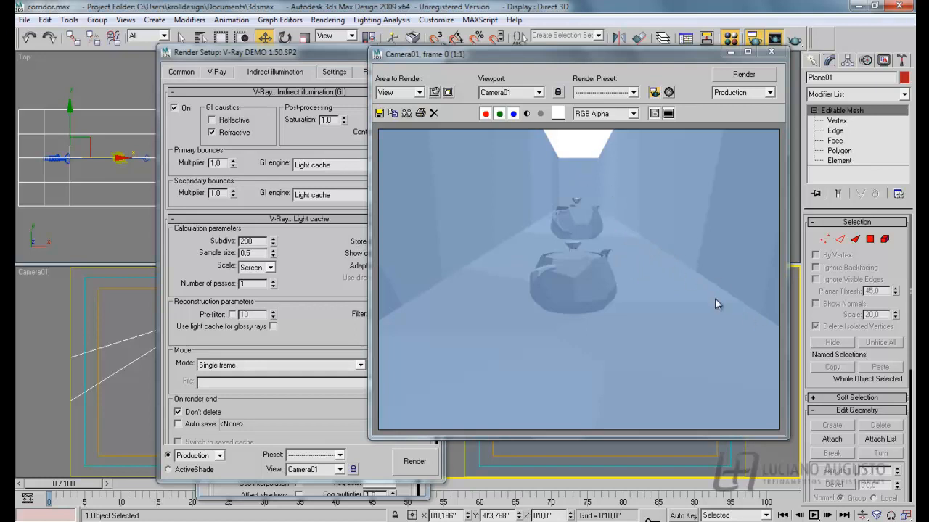
Step: Set the light cache sample size to 0,05 and the subdivs to 1000, and render Camera01
{"action": "left_click", "coordinate": [254, 254]}
{"action": "key", "text": "BackSpace"}
{"action": "key", "text": "BackSpace"}
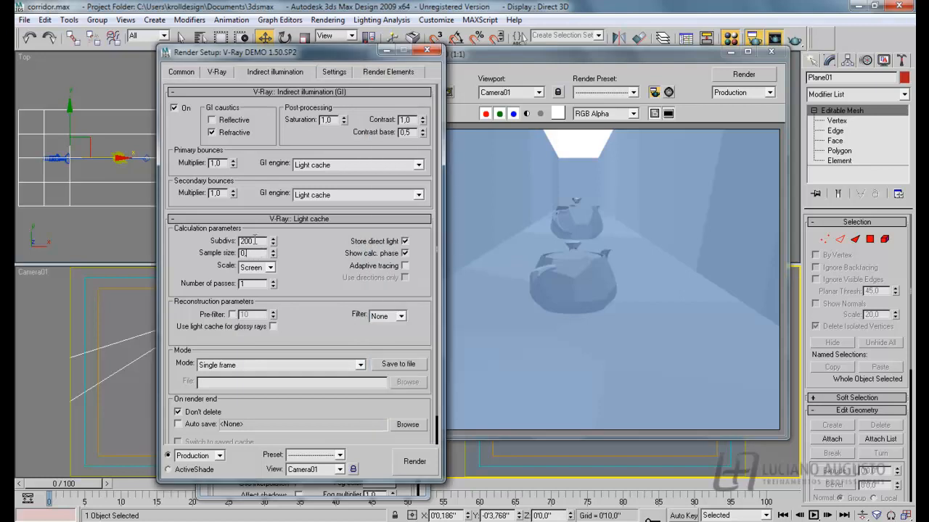
{"action": "type", "text": "05"}
{"action": "type", "text": "1000"}
{"action": "left_click", "coordinate": [432, 465]}
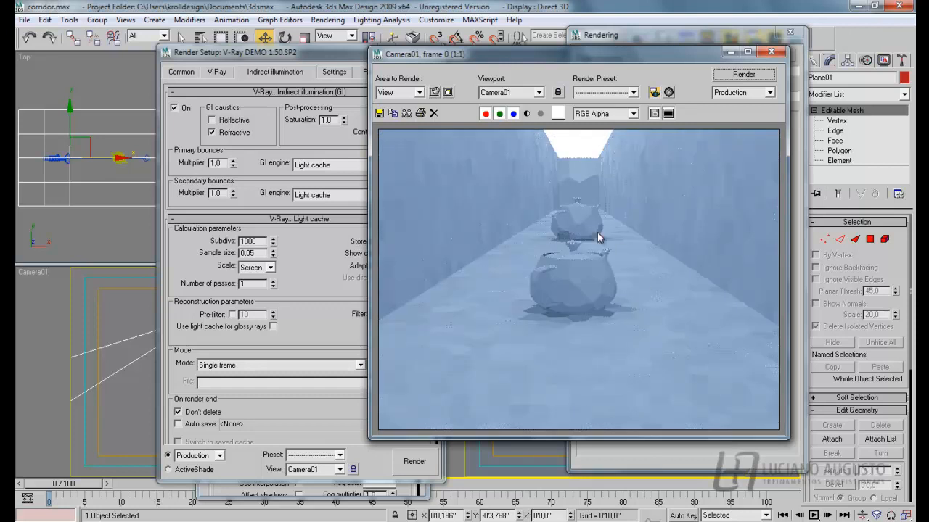
Step: Move the frame window clear of the rendering progress and cancel the render in progress
{"action": "left_click_drag", "start_coordinate": [518, 64], "coordinate": [573, 87]}
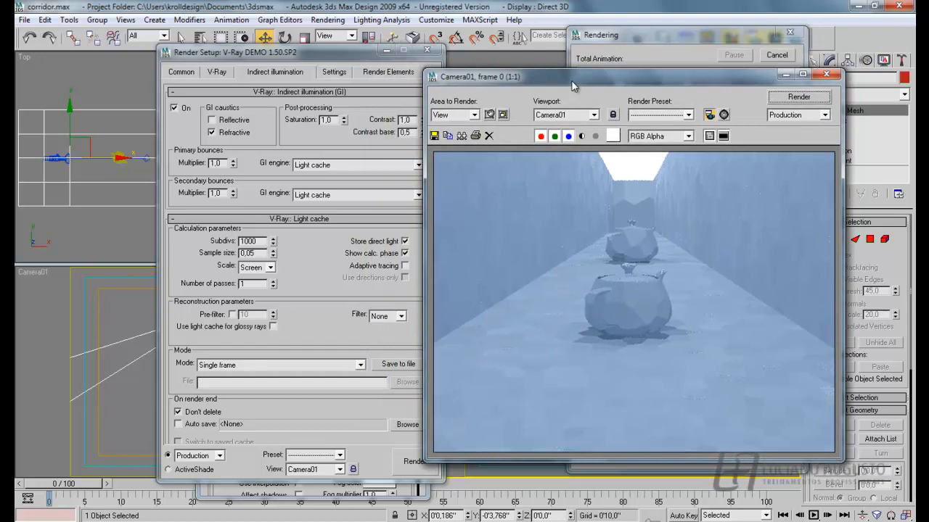
{"action": "left_click", "coordinate": [401, 323]}
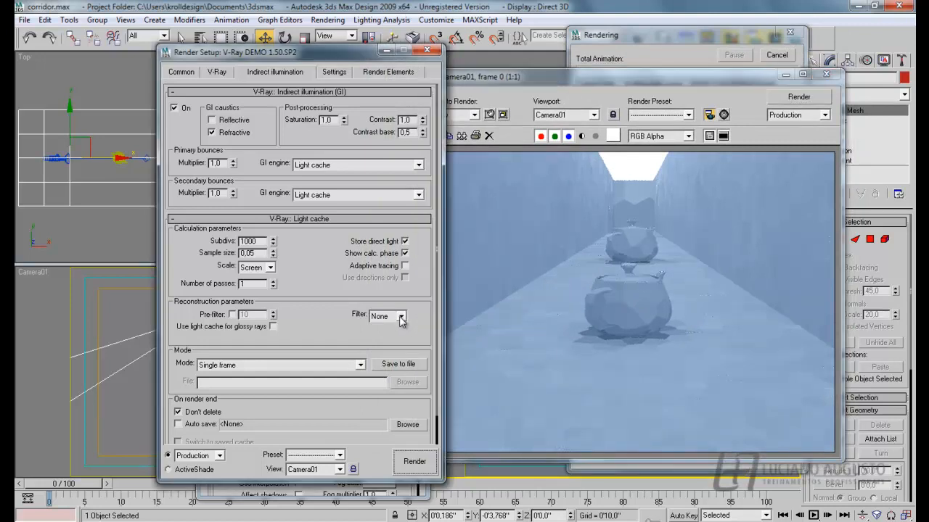
{"action": "left_click_drag", "start_coordinate": [696, 77], "coordinate": [649, 139]}
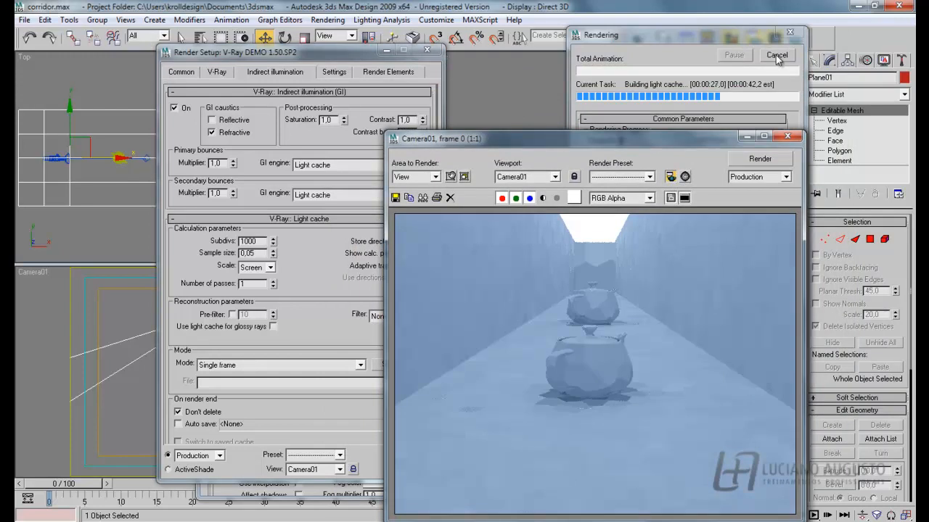
{"action": "left_click", "coordinate": [775, 55]}
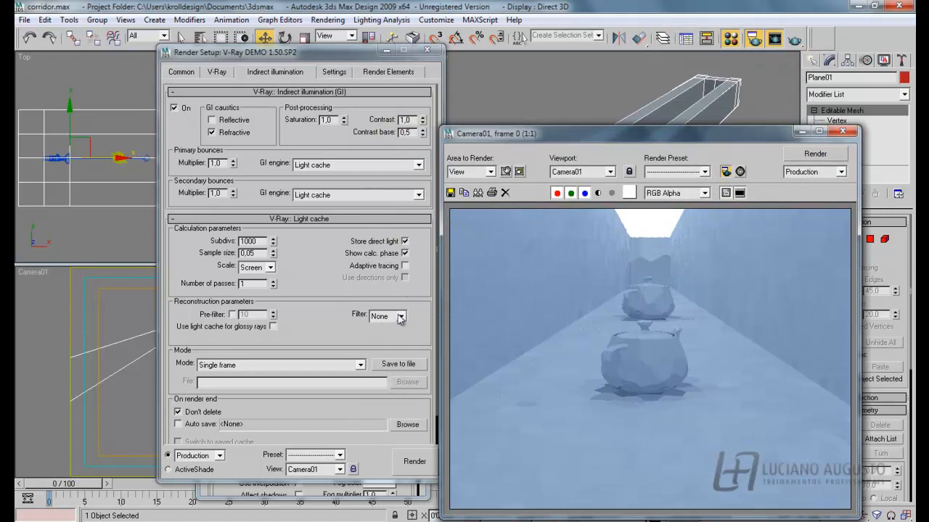
Step: Set the light cache filter to Nearest and the subdivs to 800, and render Camera01 beside the settings
{"action": "left_click", "coordinate": [399, 317]}
{"action": "left_click", "coordinate": [390, 333]}
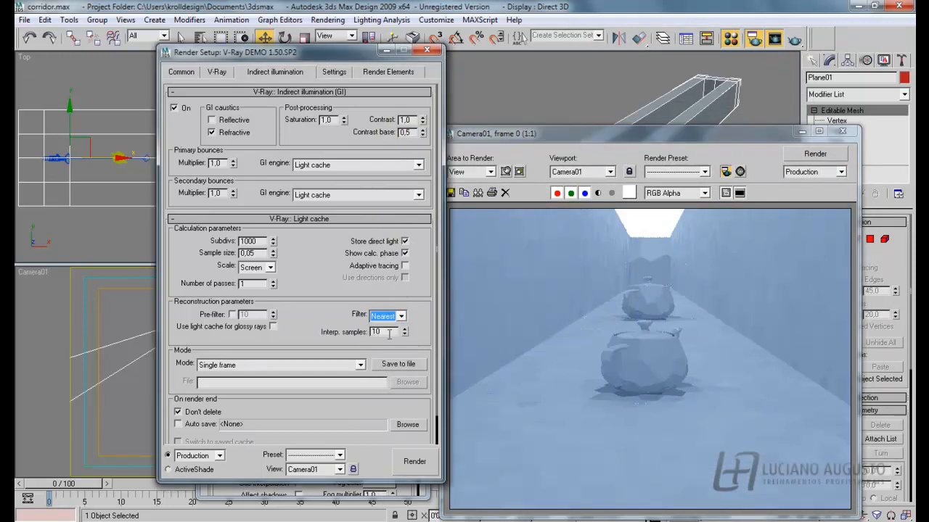
{"action": "left_click_drag", "start_coordinate": [542, 135], "coordinate": [478, 82]}
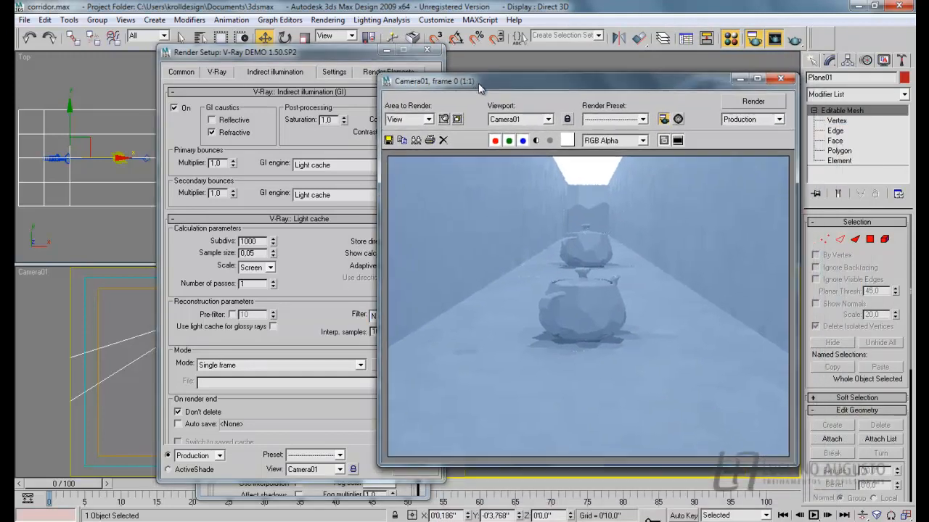
{"action": "left_click", "coordinate": [250, 243]}
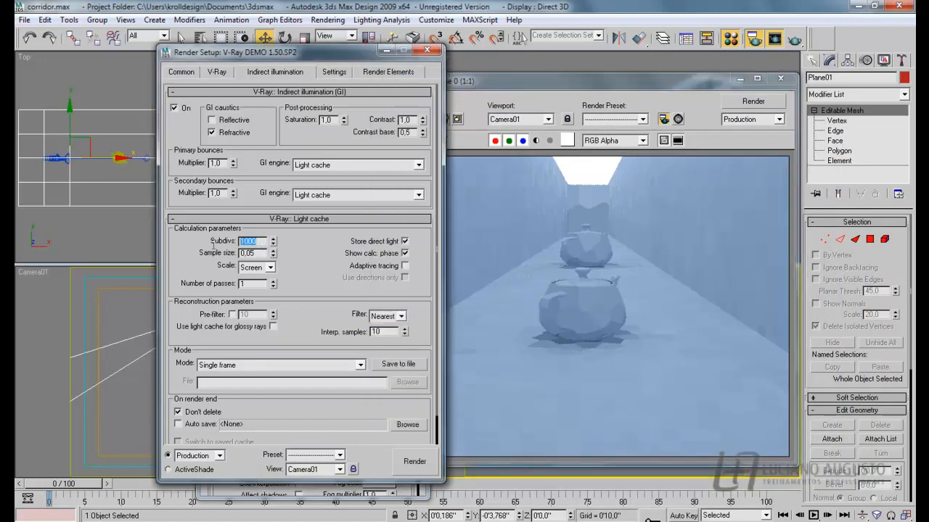
{"action": "type", "text": "8"}
{"action": "left_click", "coordinate": [769, 102]}
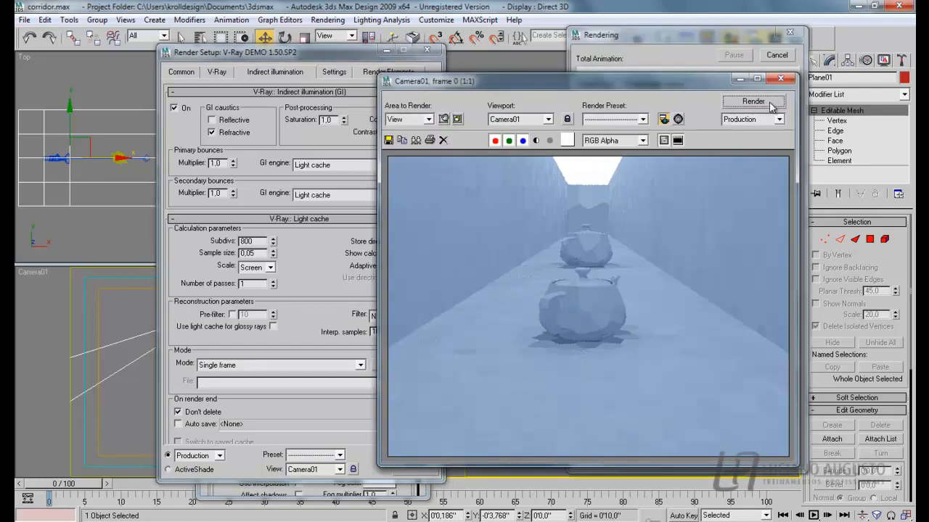
{"action": "left_click_drag", "start_coordinate": [673, 87], "coordinate": [737, 142]}
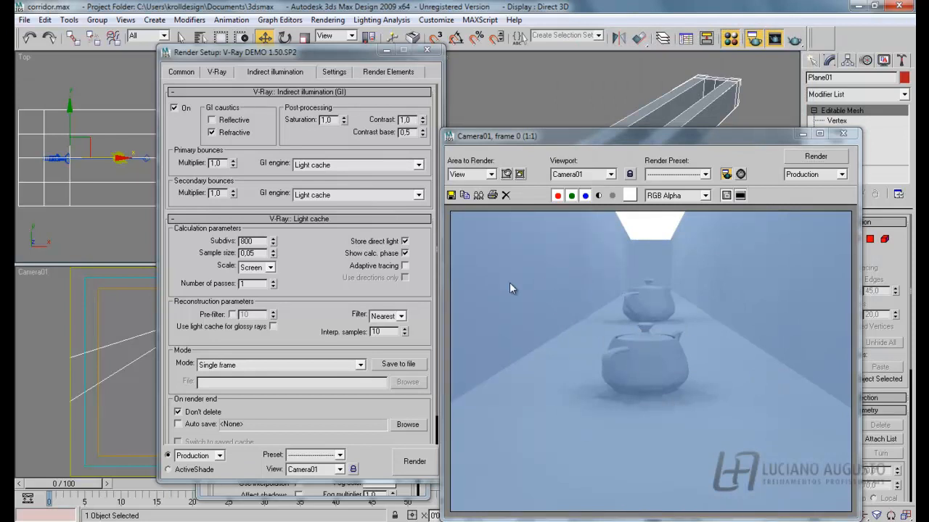
Step: Switch the primary bounces GI engine to Irradiance map and render the corridor again
{"action": "left_click", "coordinate": [418, 167]}
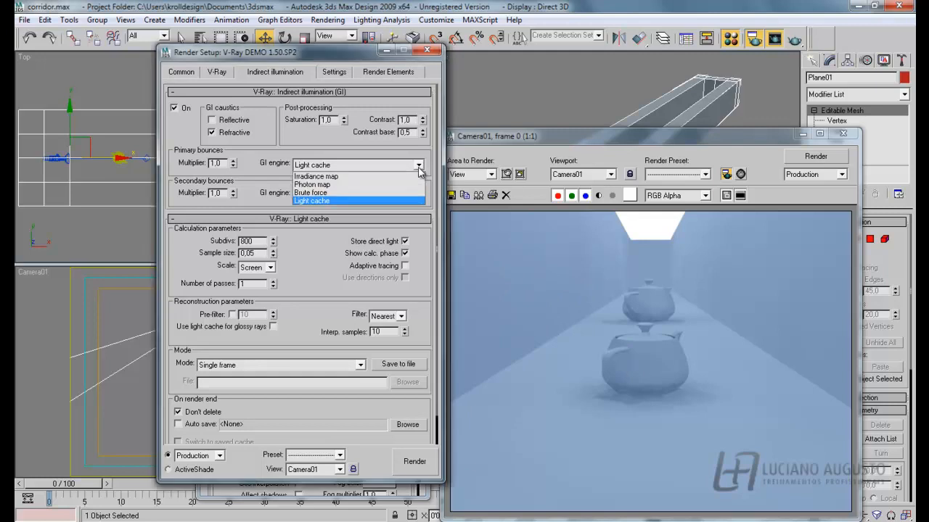
{"action": "left_click", "coordinate": [351, 175]}
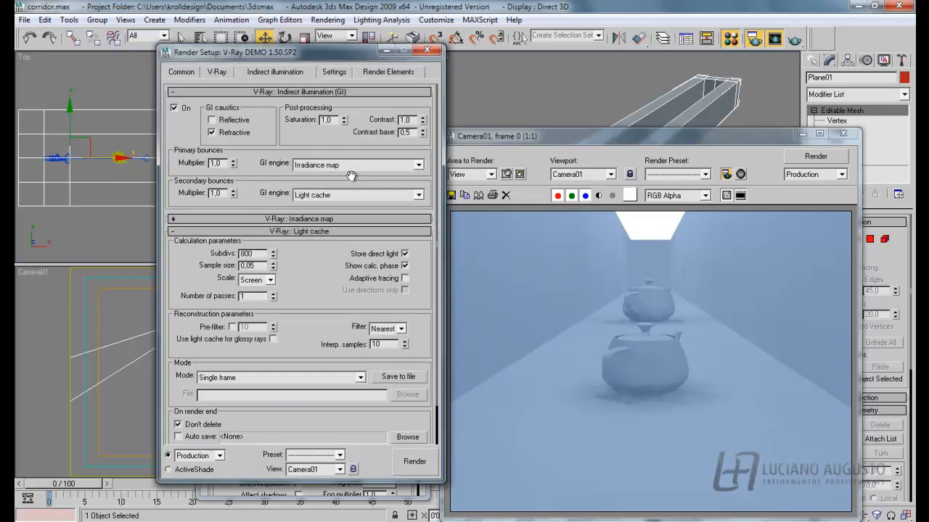
{"action": "left_click", "coordinate": [414, 462]}
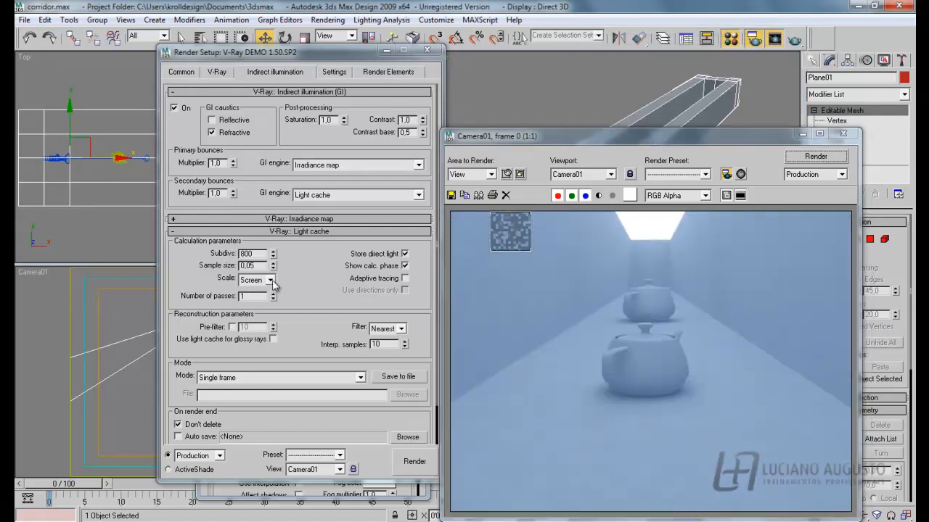
Step: Examine the scale options in the light cache calculation parameters, keeping the scale at Screen
{"action": "left_click", "coordinate": [270, 281]}
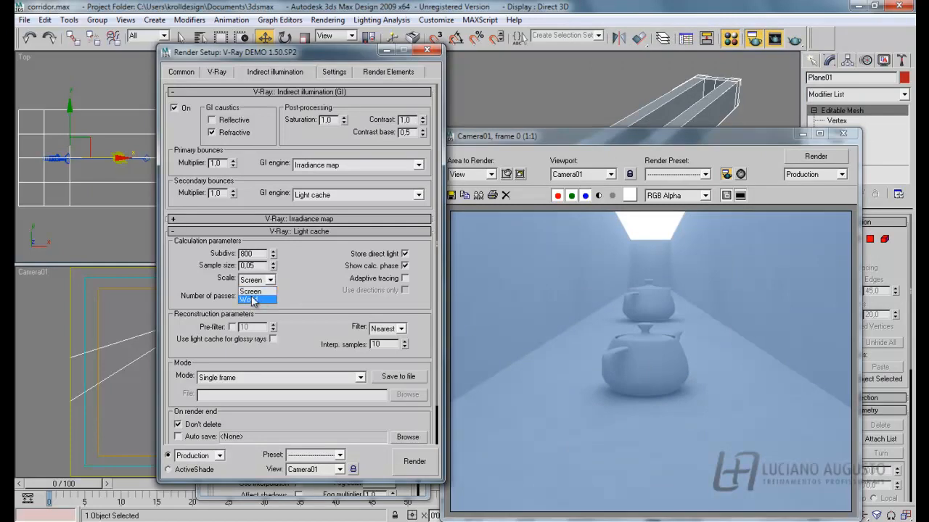
{"action": "left_click", "coordinate": [251, 289]}
{"action": "left_click", "coordinate": [306, 280]}
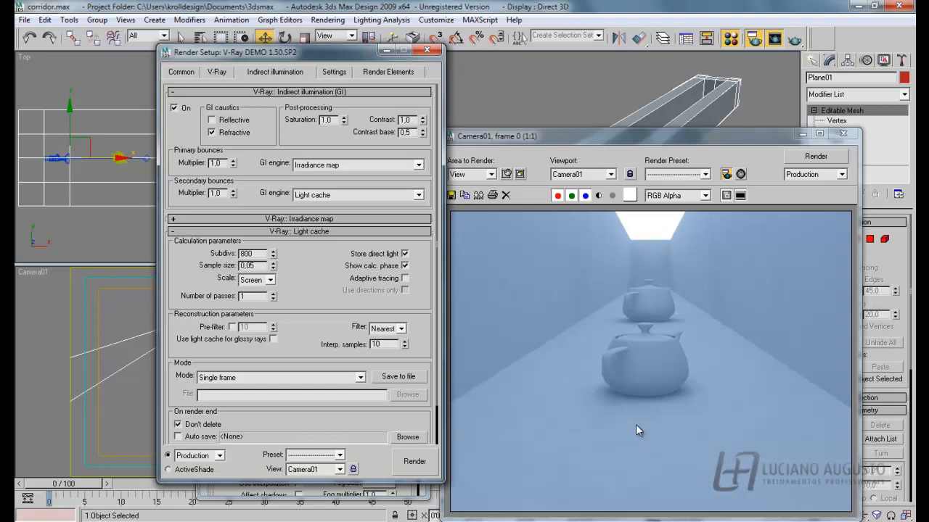
{"action": "left_click", "coordinate": [270, 281]}
{"action": "left_click", "coordinate": [313, 292]}
Step: Set the light cache number of passes to 4 and render Camera01, keeping the frame window beside the settings
{"action": "left_click_drag", "start_coordinate": [552, 138], "coordinate": [563, 130]}
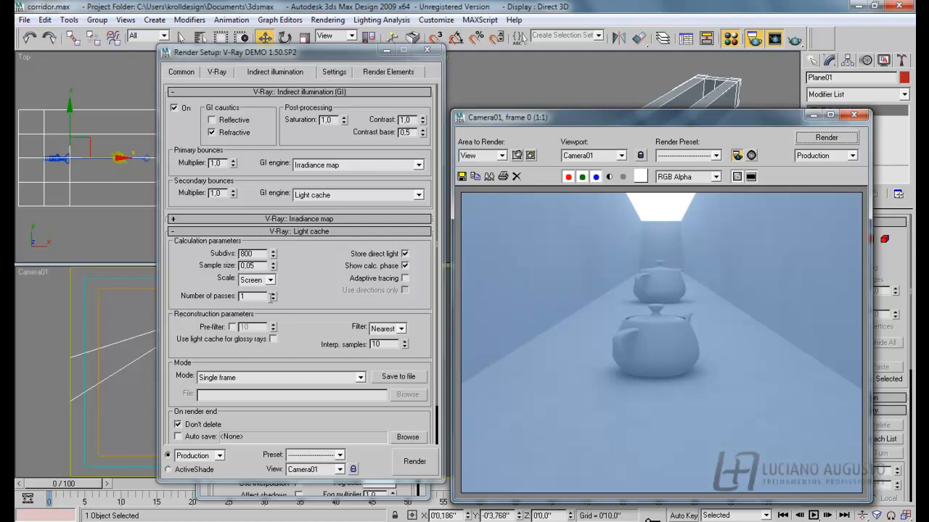
{"action": "left_click", "coordinate": [273, 301]}
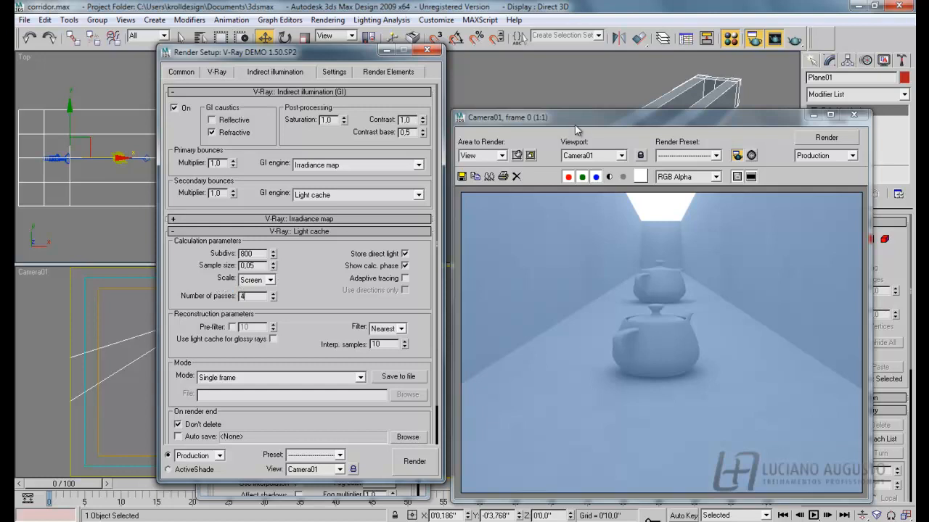
{"action": "left_click_drag", "start_coordinate": [575, 125], "coordinate": [574, 97]}
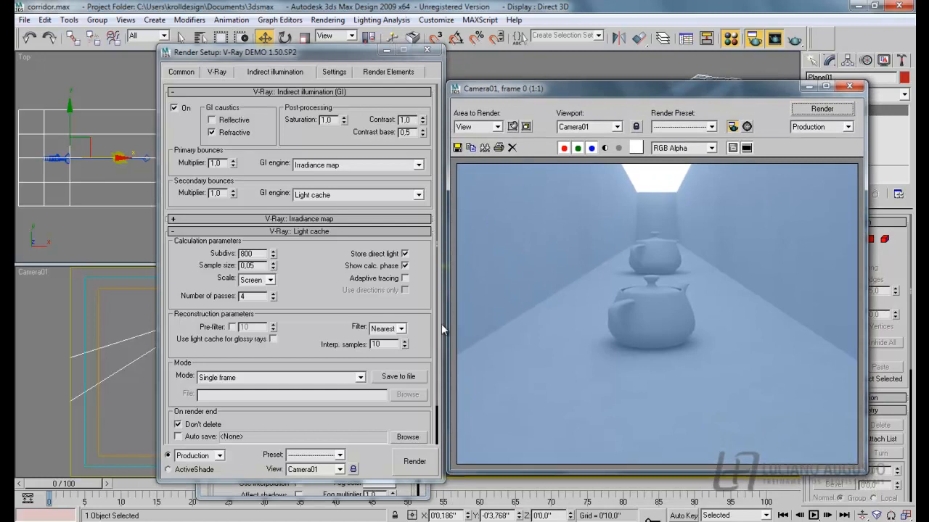
{"action": "left_click", "coordinate": [822, 109]}
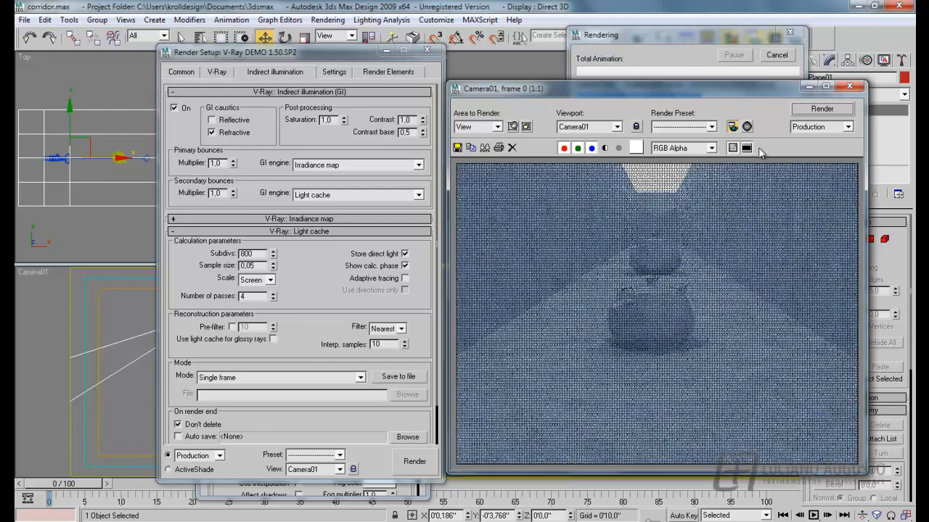
{"action": "left_click_drag", "start_coordinate": [726, 89], "coordinate": [712, 118]}
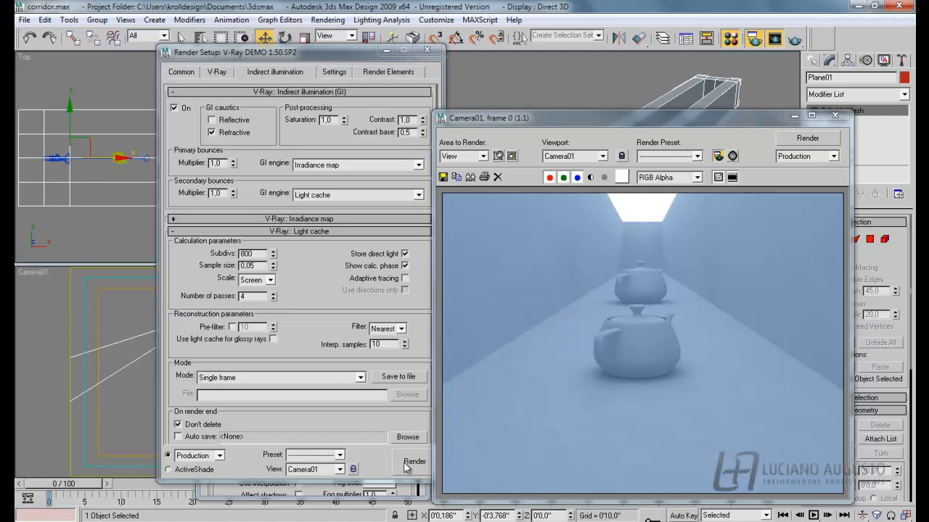
Step: Switch to the running PowerPoint slide show with the Aula 04 Light Cache slide
{"action": "mouse_move", "coordinate": [331, 521]}
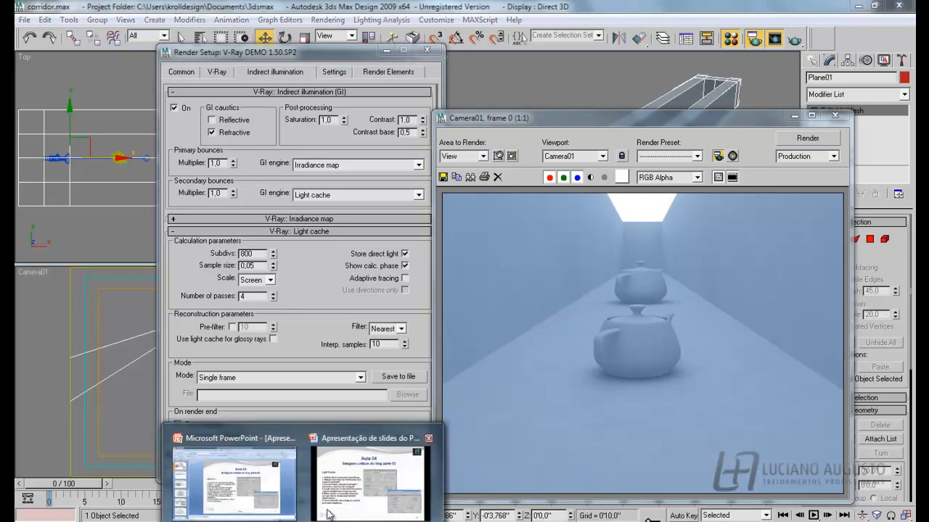
{"action": "left_click", "coordinate": [349, 485]}
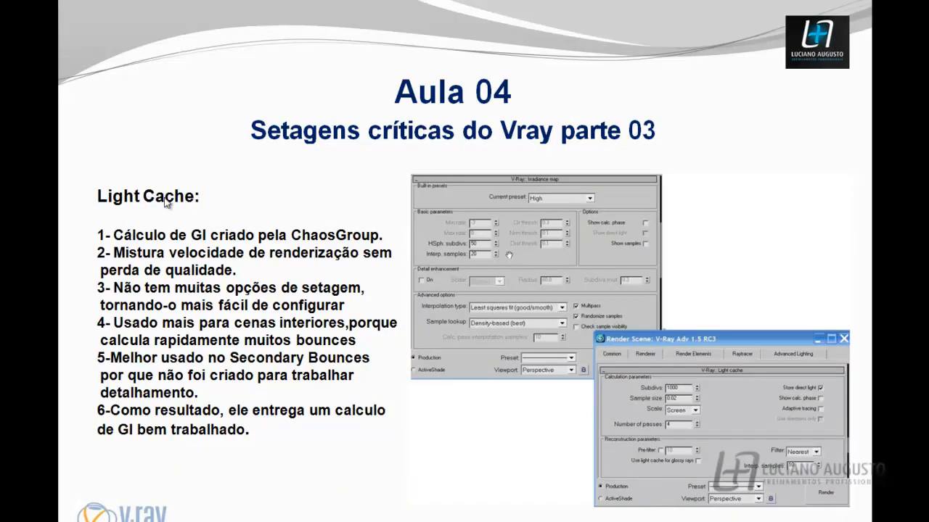